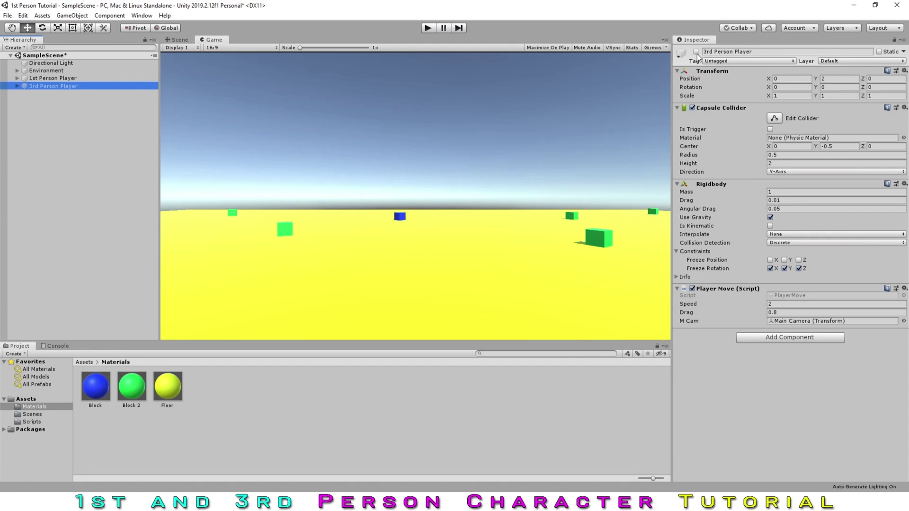
Deactivate the 1st Person Player in the finished sample scene and run the scene with the 3rd Person Player
click(118, 79)
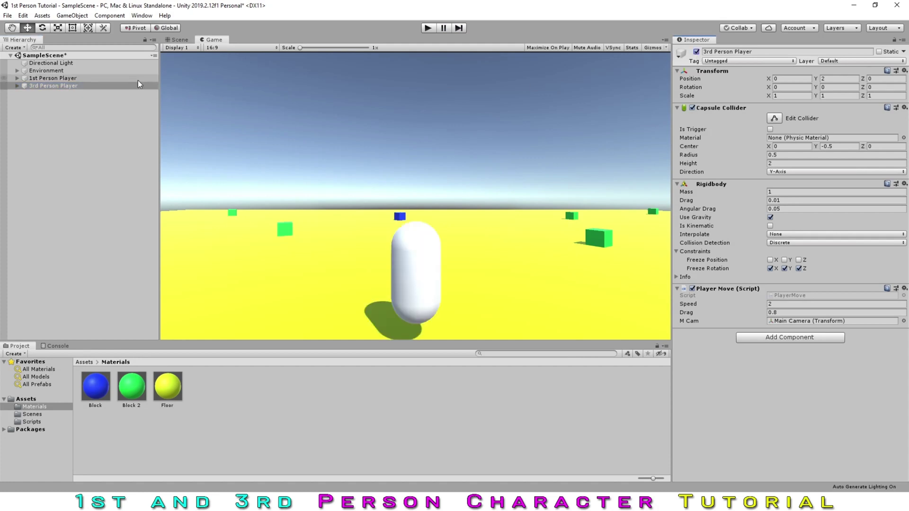
click(696, 51)
click(427, 28)
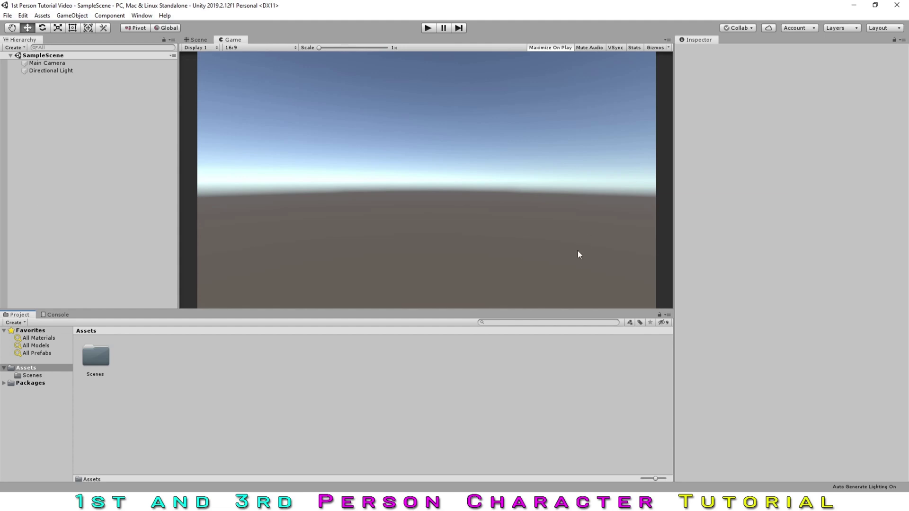
View the finished 1st Person Tutorial project and return to the empty 1st Person Tutorial Video project
mouse_move(313, 502)
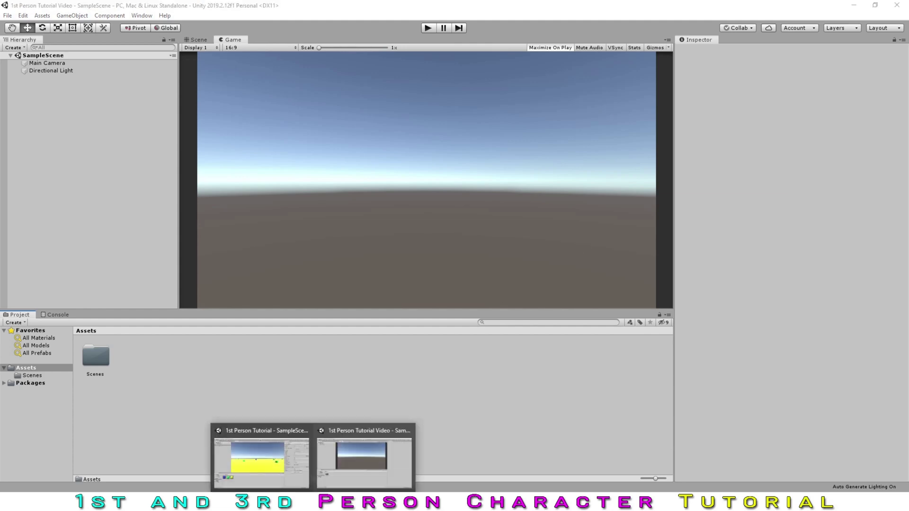
click(299, 474)
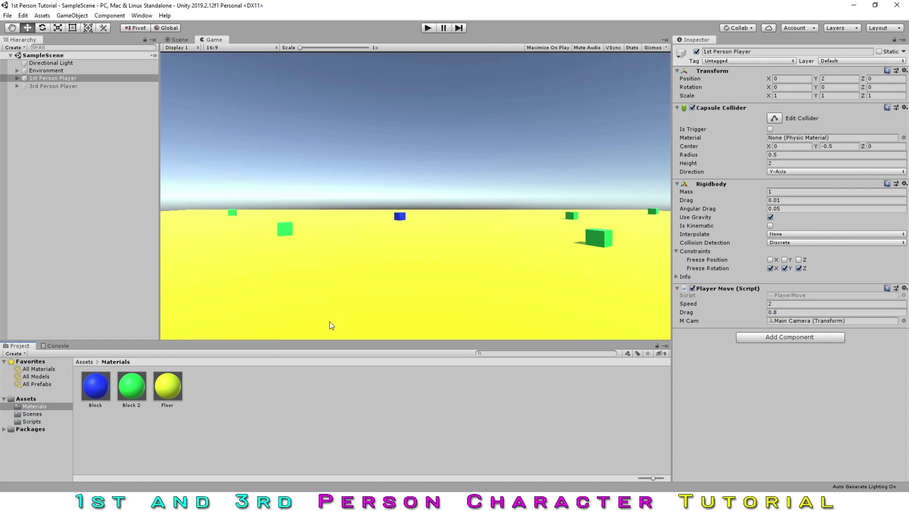
mouse_move(313, 502)
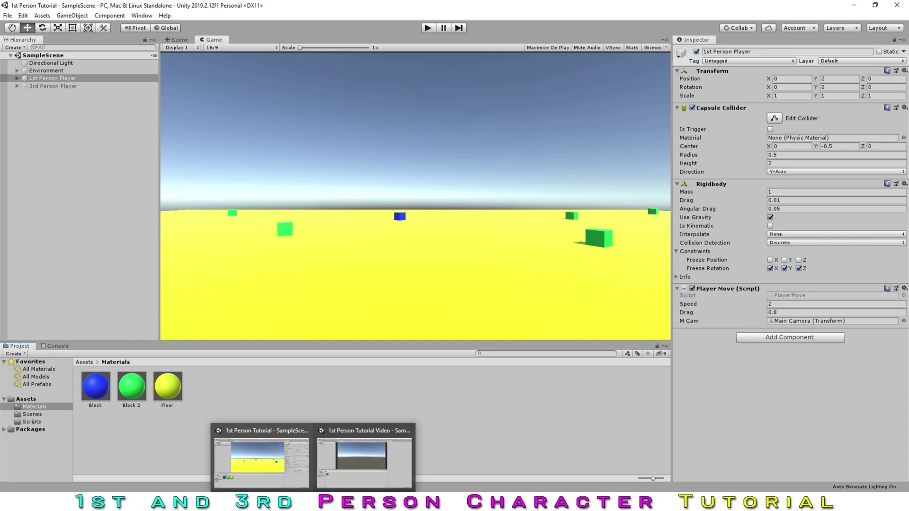
click(353, 462)
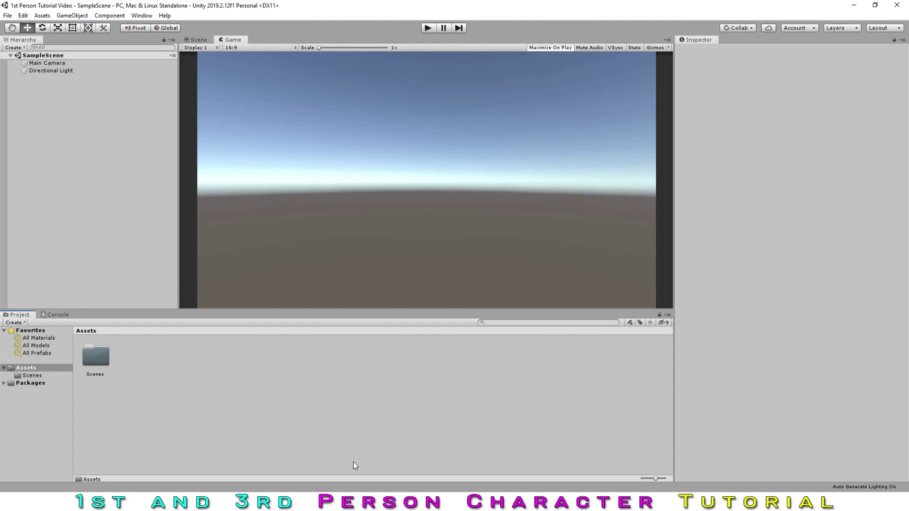
Create a folder named Materials inside Assets
click(64, 113)
right_click(164, 410)
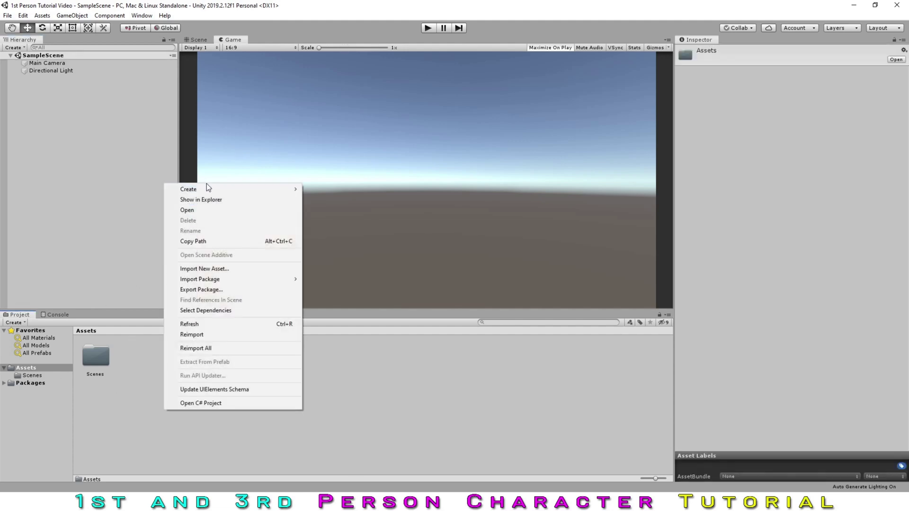
mouse_move(208, 187)
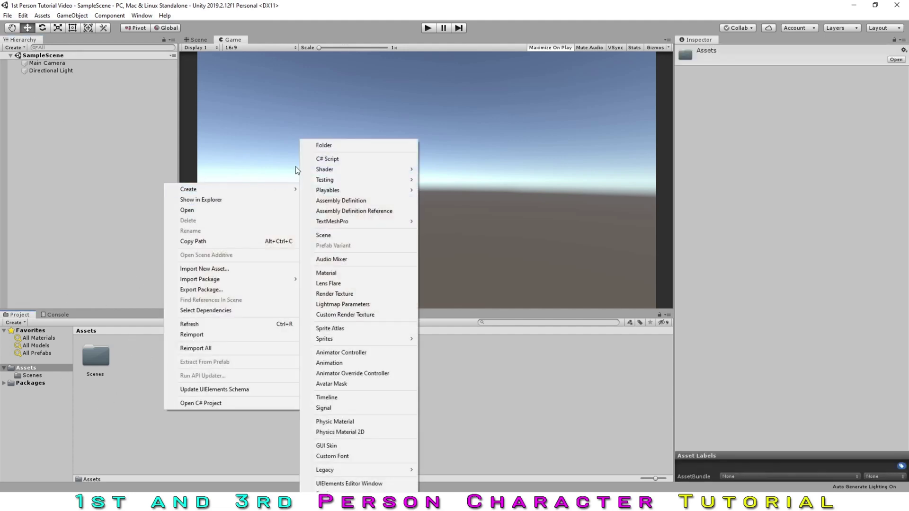
click(324, 148)
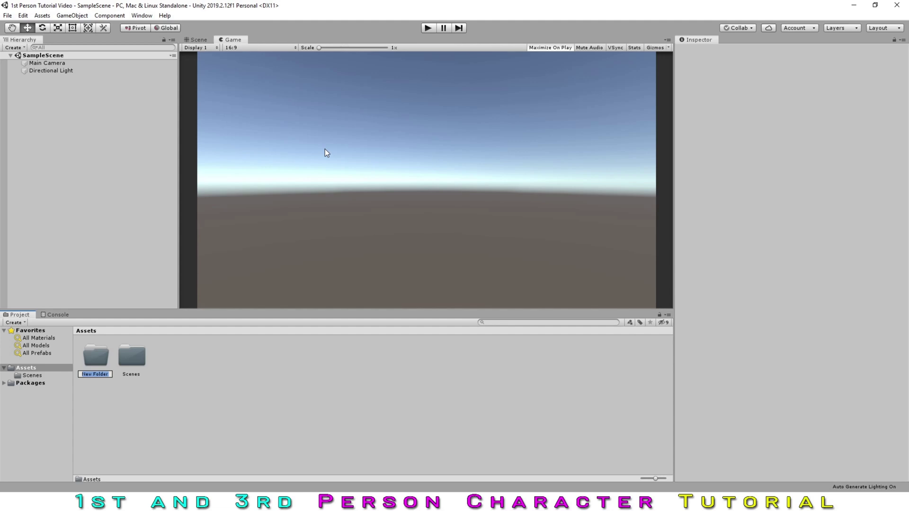
text(Materials)
key(Return)
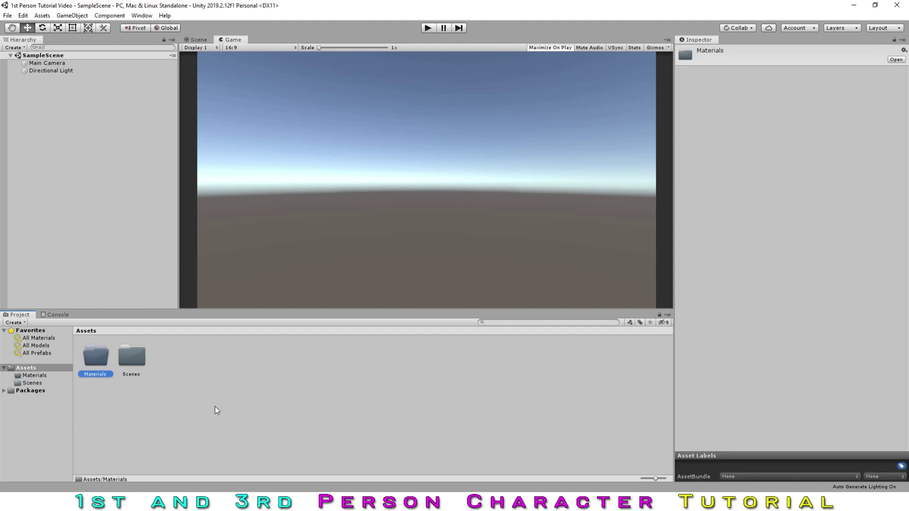
Create a new material named Floor inside the Materials folder
double_click(90, 351)
right_click(136, 359)
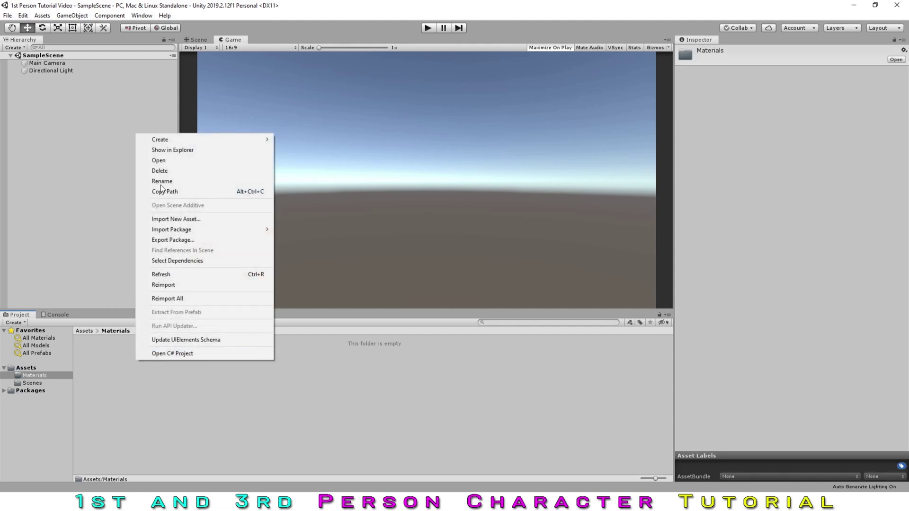
mouse_move(263, 138)
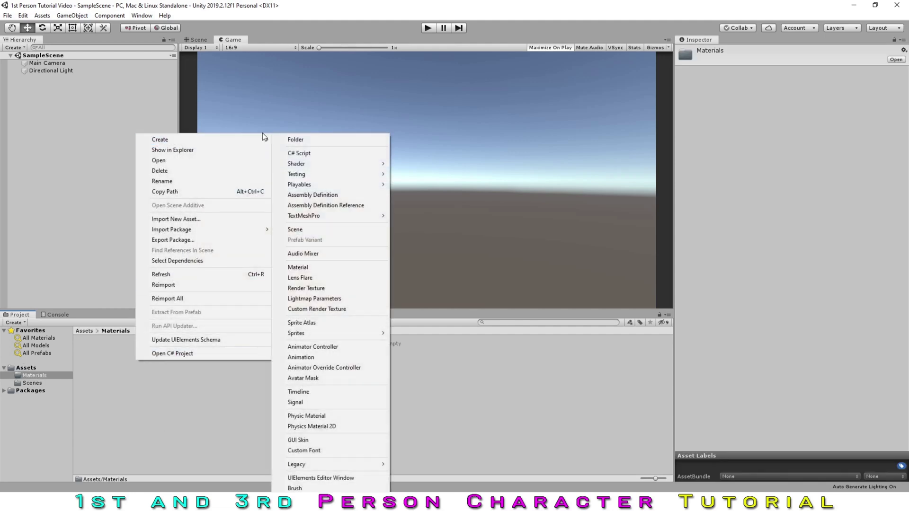
click(311, 267)
text(Floor)
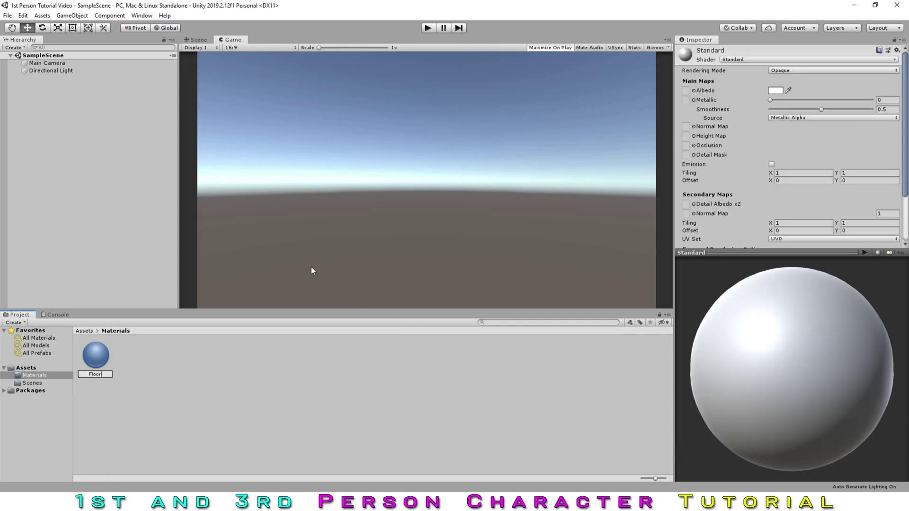
key(Return)
Set the Floor material's albedo colour to fully saturated bright yellow
click(776, 90)
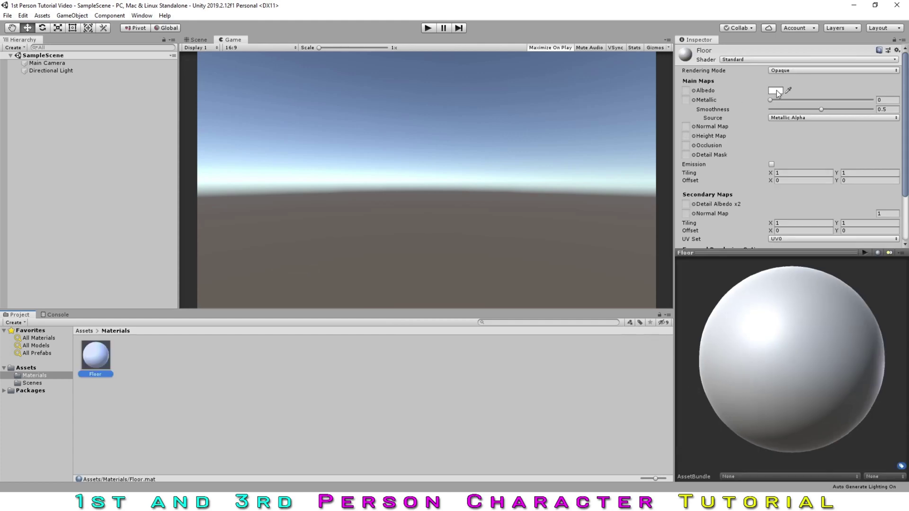
click(82, 51)
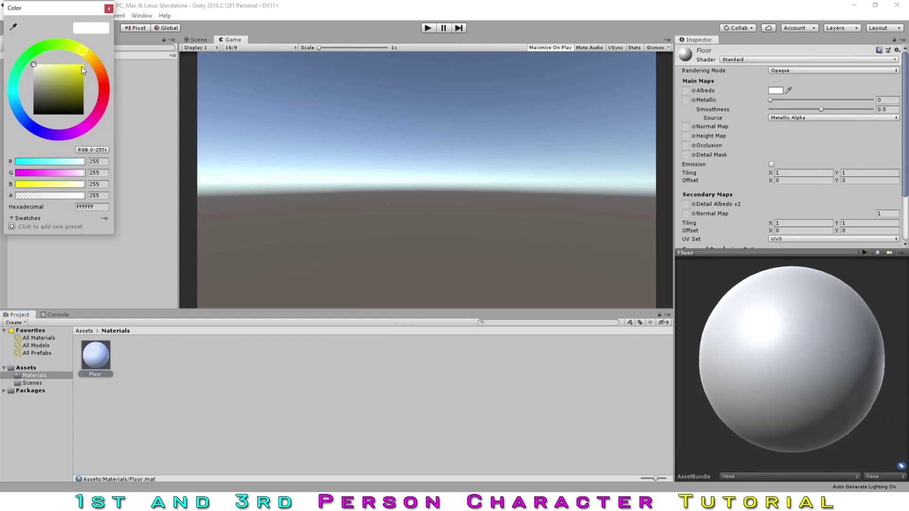
click(83, 65)
click(109, 9)
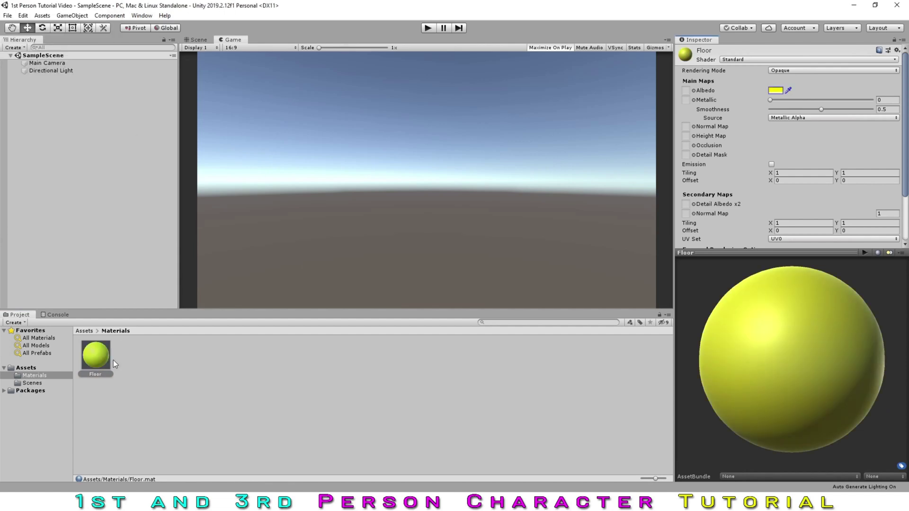
Create a second material named Block in the Materials folder
right_click(130, 359)
mouse_move(177, 139)
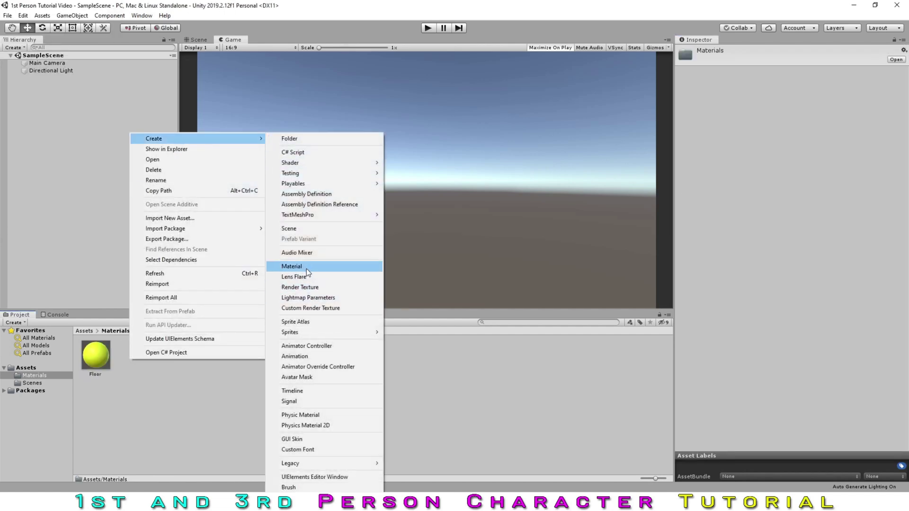
click(306, 268)
text(Blocvl)
key(BackSpace)
key(BackSpace)
text(k)
Try to set the new Block material's albedo colour to blue, 0026FD
click(776, 90)
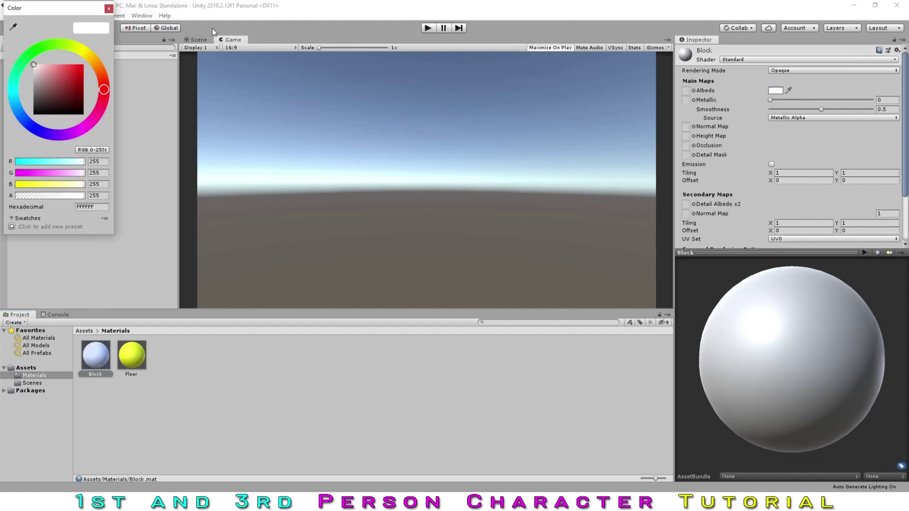
drag(23, 120, 31, 128)
drag(76, 68, 89, 62)
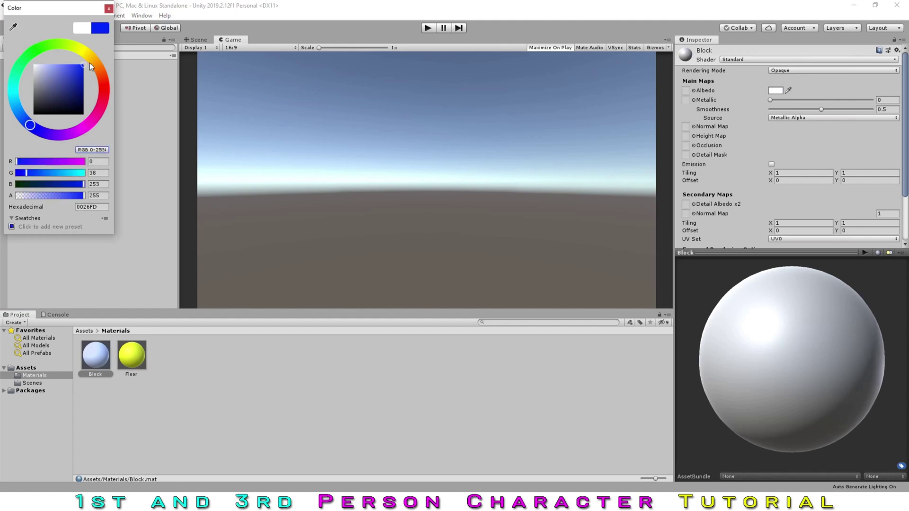
click(108, 8)
Create a third material named Block 2 in the Materials folder
right_click(188, 378)
mouse_move(211, 153)
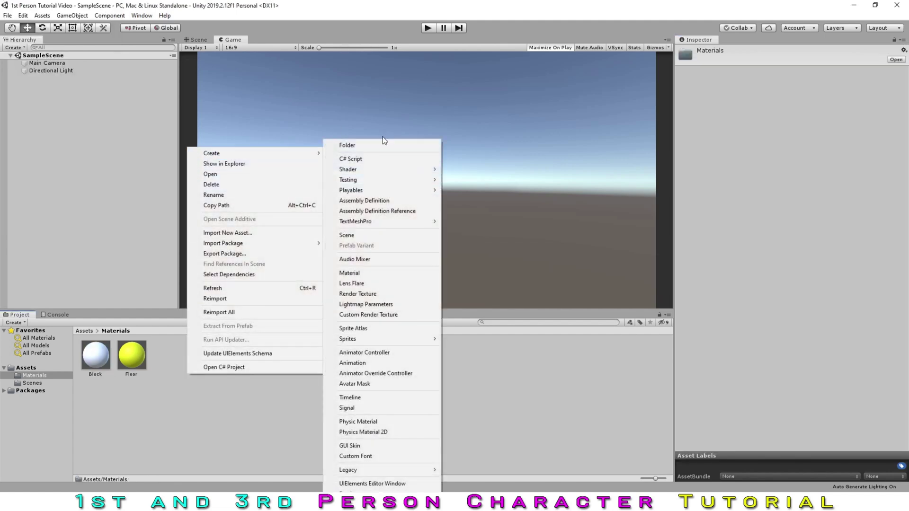
click(369, 273)
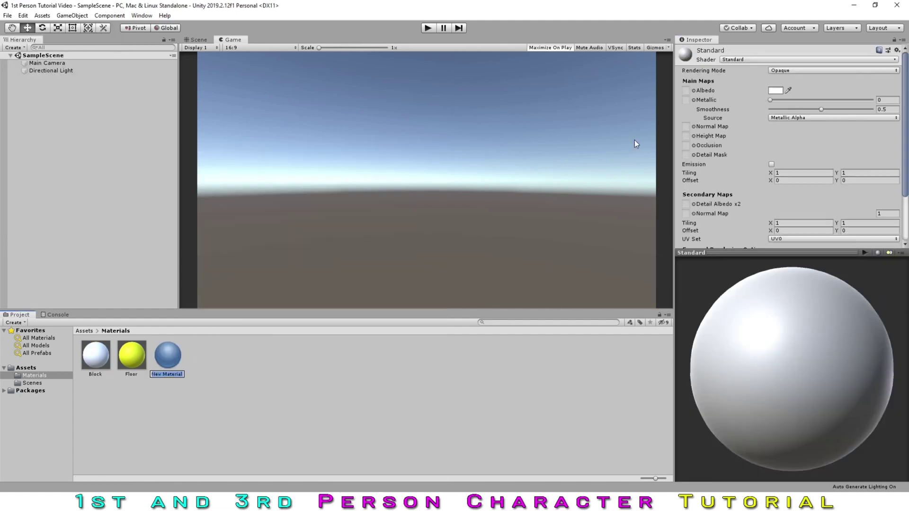
text(Block 2)
key(Return)
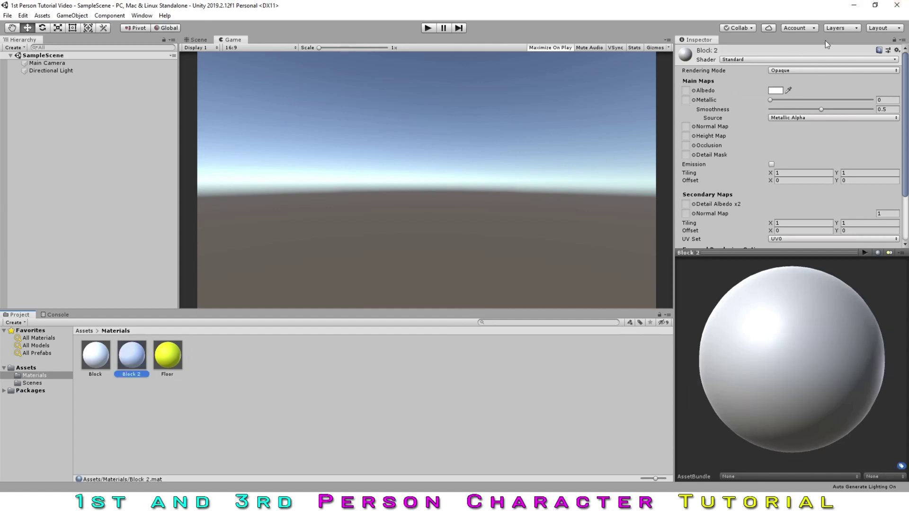
Set the Block 2 material's albedo colour to bright green
click(776, 91)
click(34, 50)
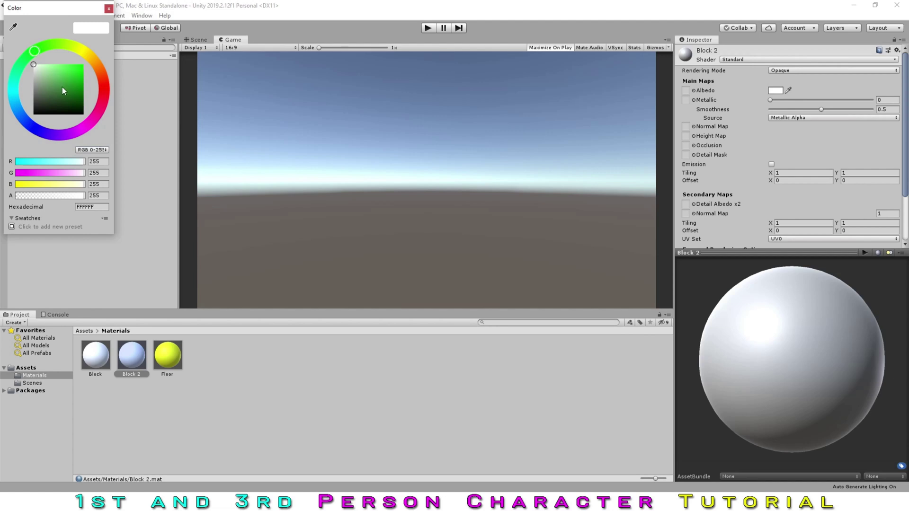
click(83, 64)
click(109, 9)
Set the Block material's albedo colour to saturated blue and deselect the material
click(95, 356)
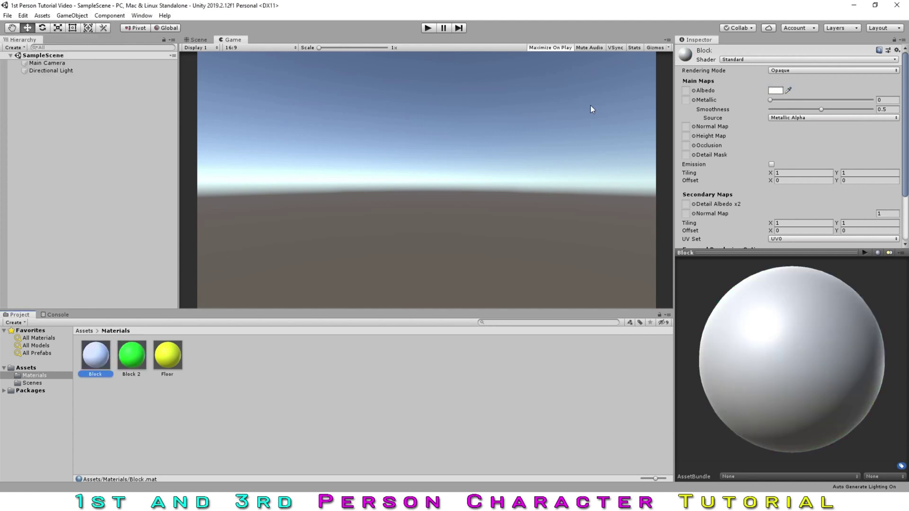
click(775, 91)
click(30, 125)
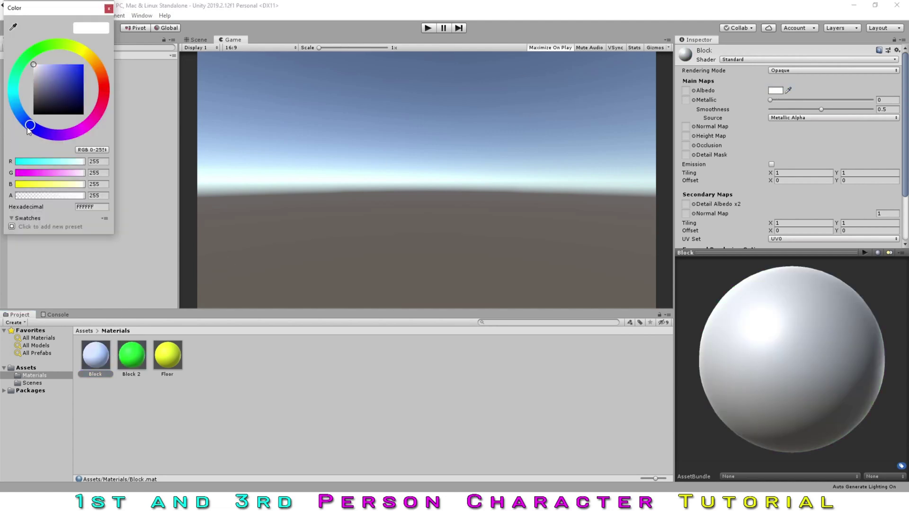
click(84, 65)
click(108, 8)
click(201, 370)
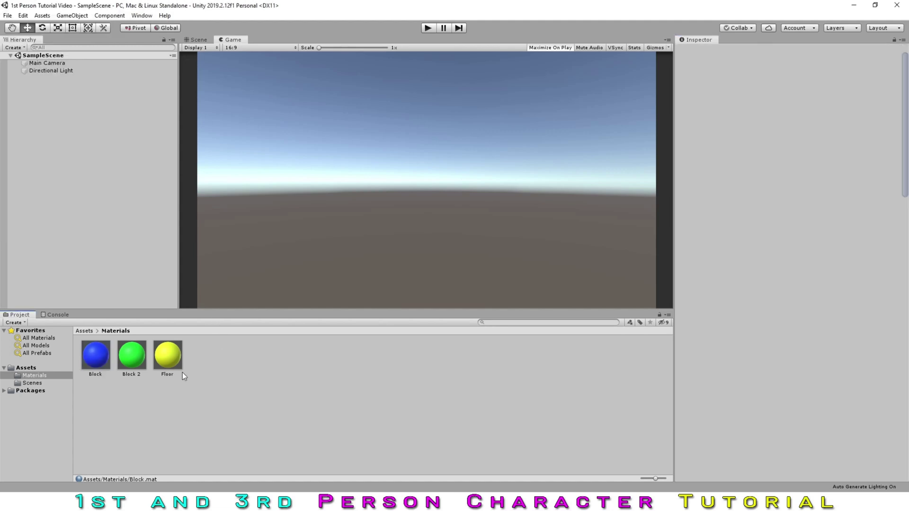
Create a folder named Scripts directly under Assets
click(35, 370)
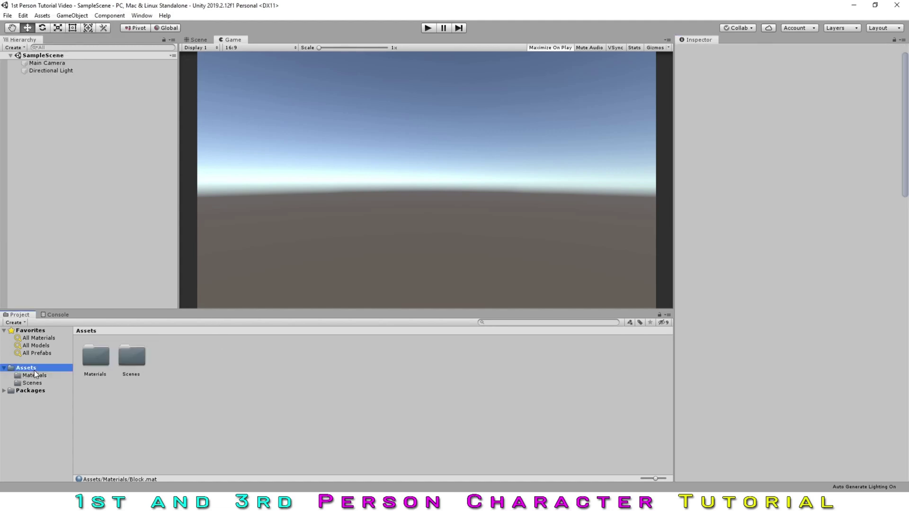
right_click(201, 427)
mouse_move(243, 204)
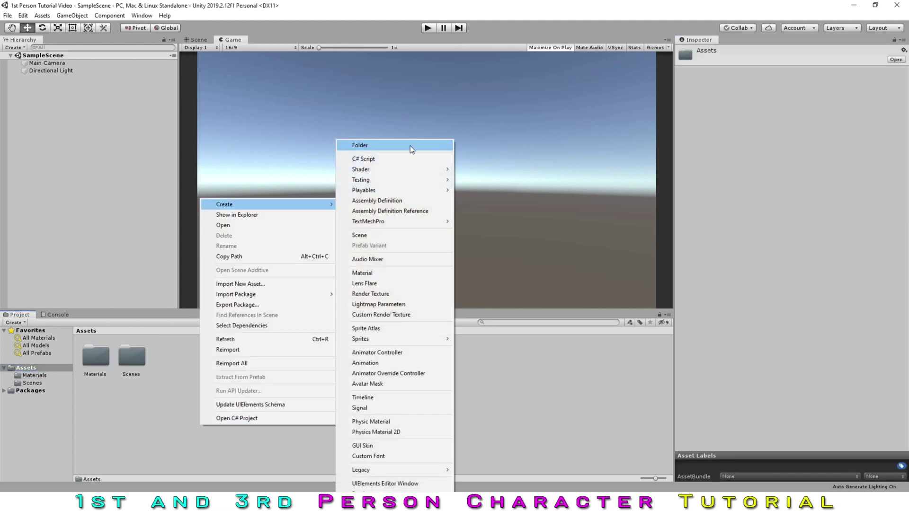
click(397, 152)
text(Scri)
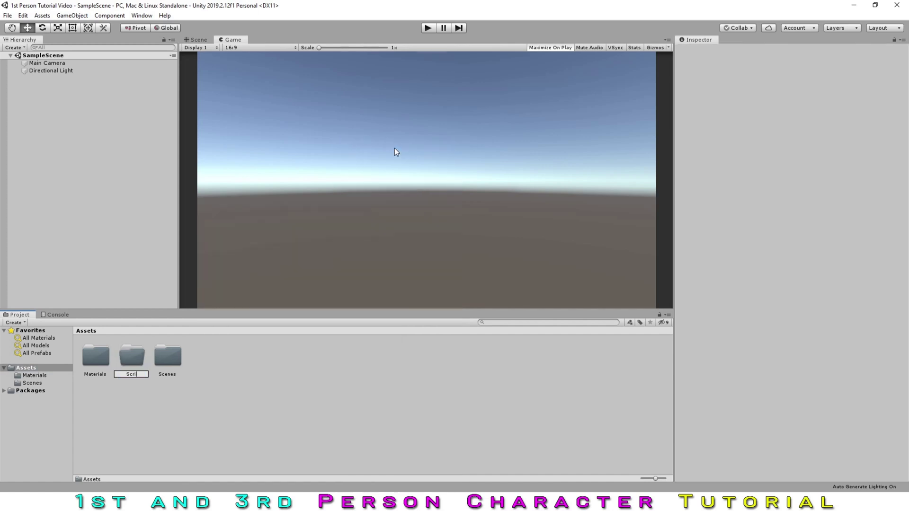
text(pts)
key(Return)
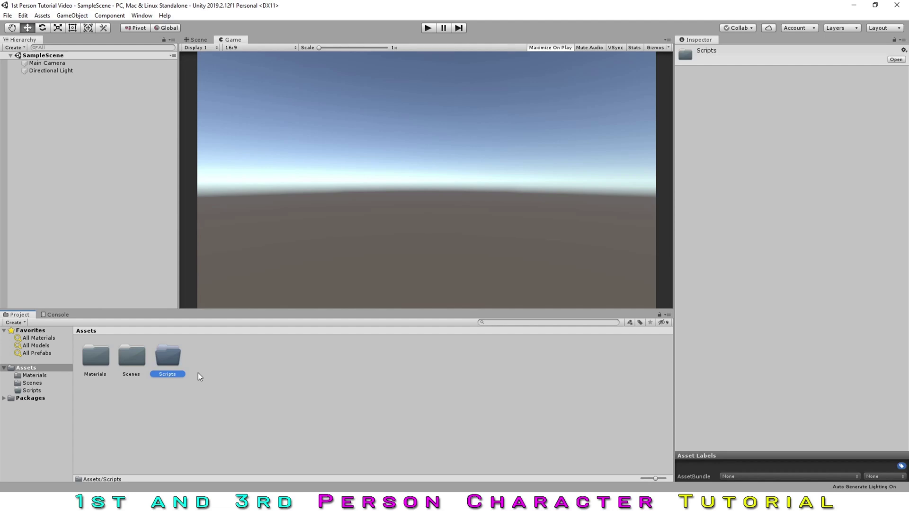
Add a 3D cube to the root of SampleScene
click(69, 152)
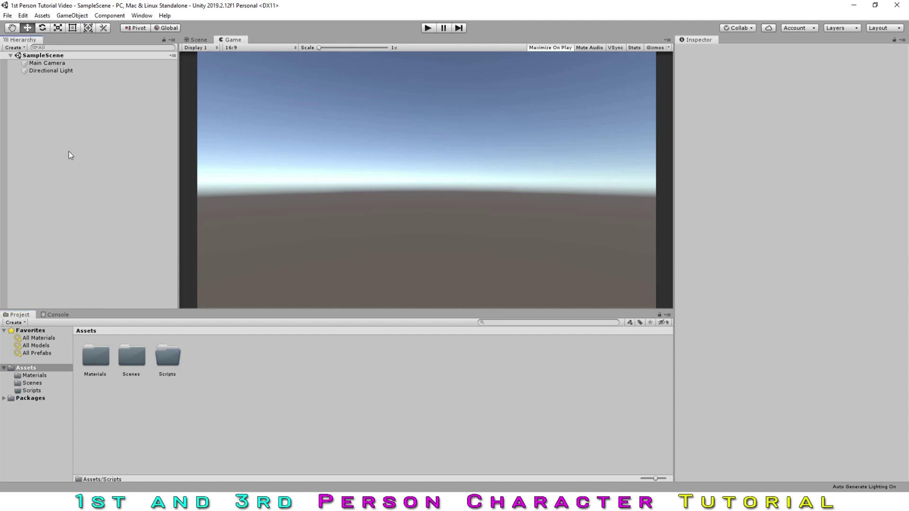
right_click(51, 107)
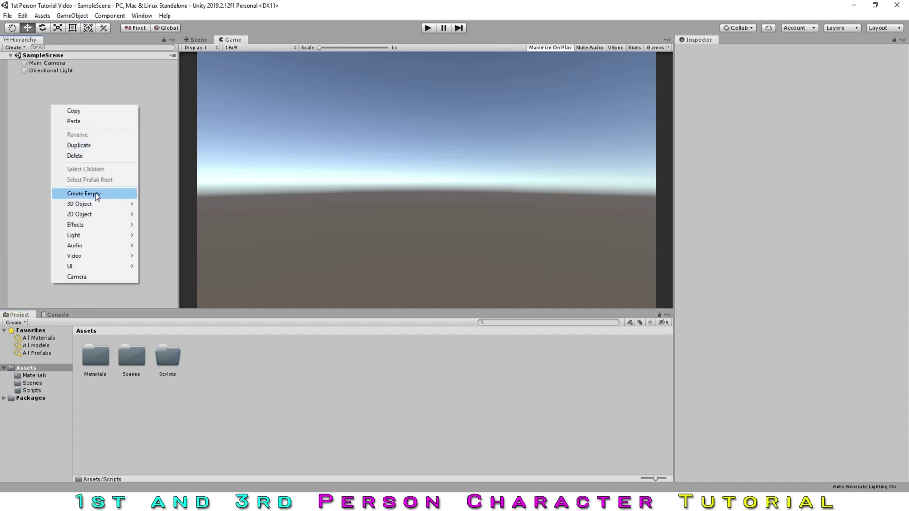
mouse_move(101, 203)
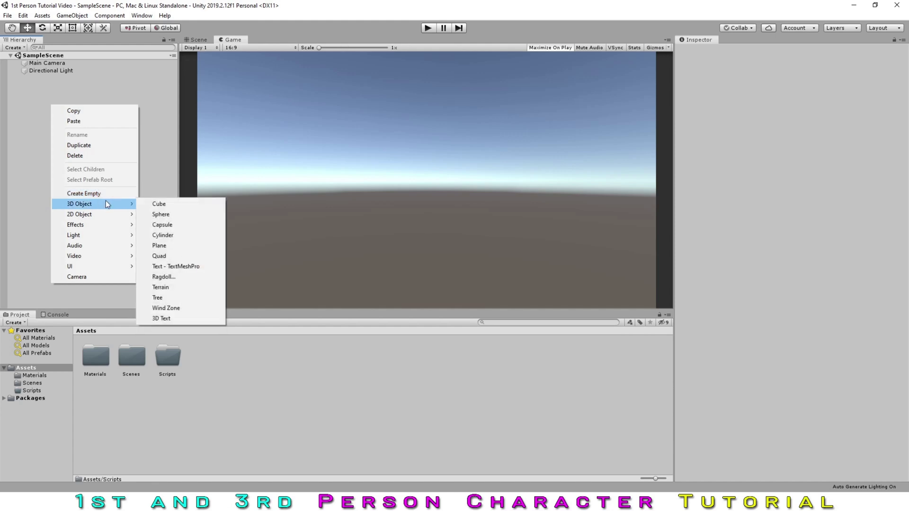
click(157, 203)
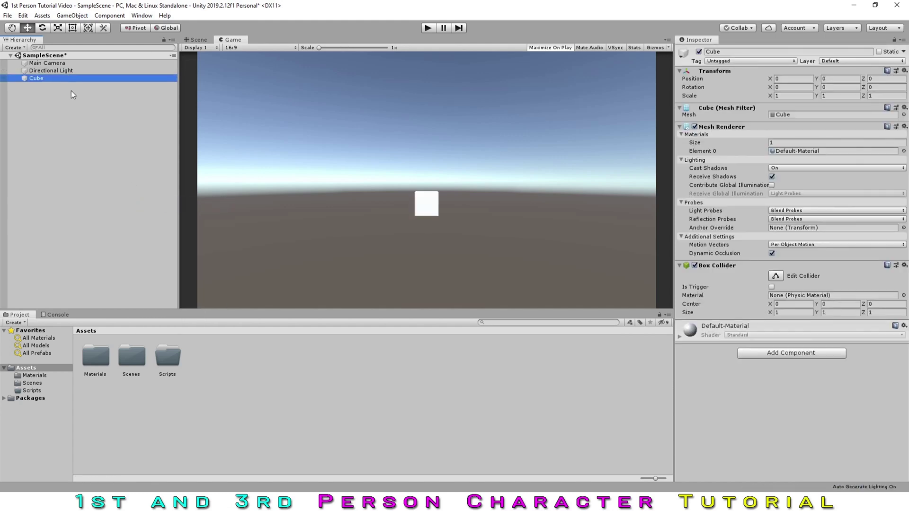
right_click(77, 121)
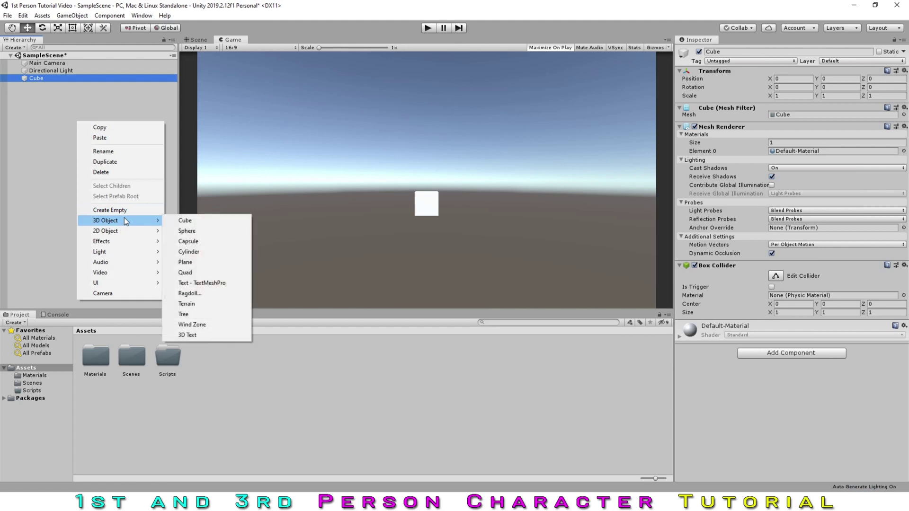
click(38, 124)
click(14, 47)
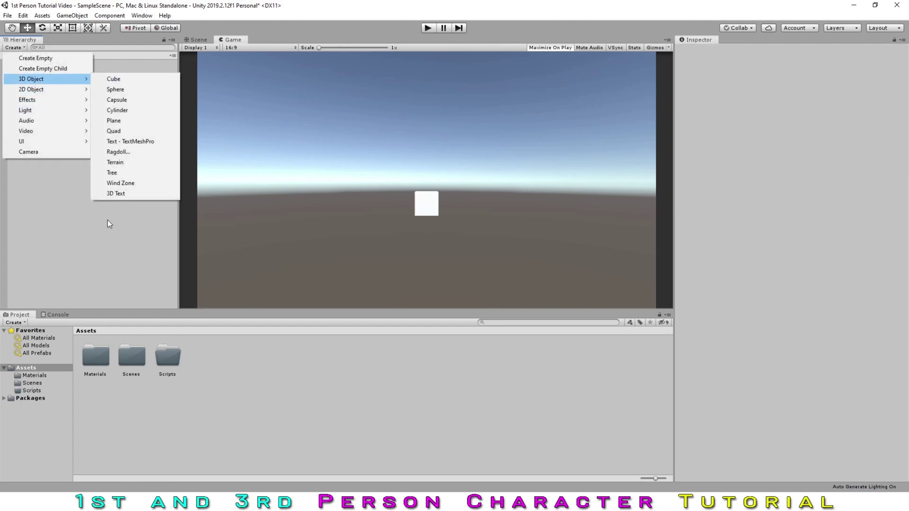
click(35, 171)
Rename the cube in SampleScene as Floor
click(36, 78)
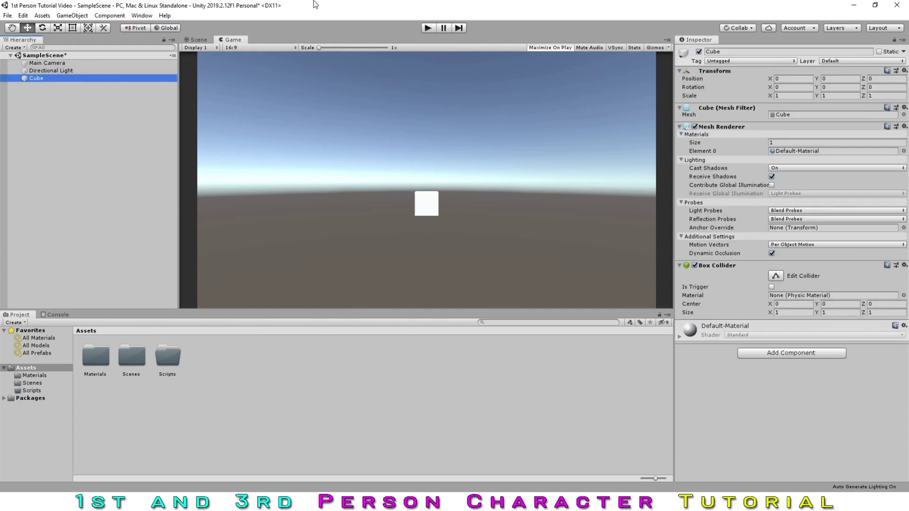
click(43, 78)
text(Floor)
key(Return)
Set the Floor object's scale to X 100, Y 0.1 and Z 100
click(835, 96)
text(.1)
key(Return)
click(797, 96)
text(100)
key(Tab)
key(Tab)
text(100)
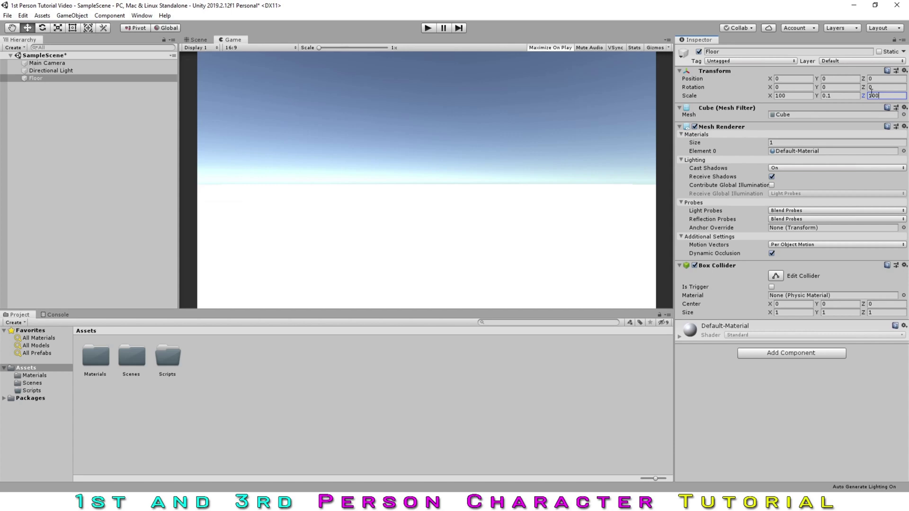
Apply the yellow Floor material from the Materials folder to the floor and check it in the Game view
click(198, 40)
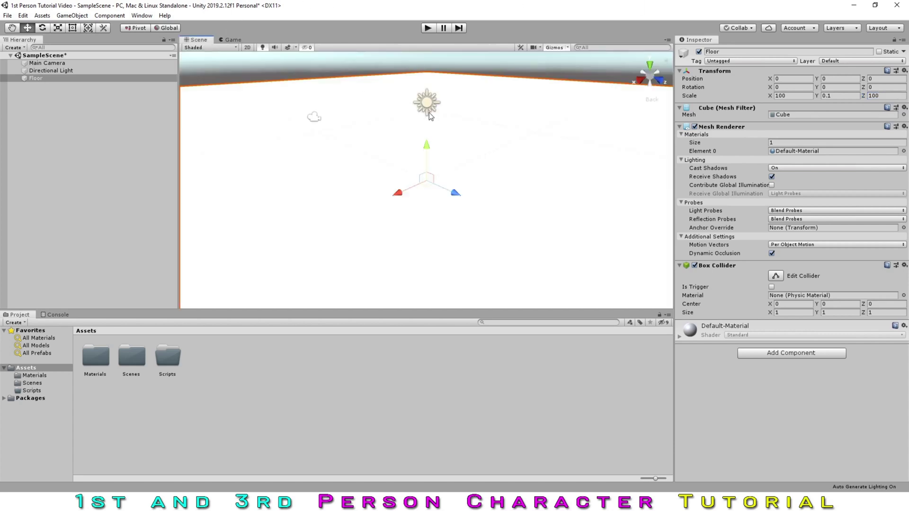
scroll(433, 127, down, 5)
scroll(432, 127, up, 3)
scroll(450, 118, down, 1)
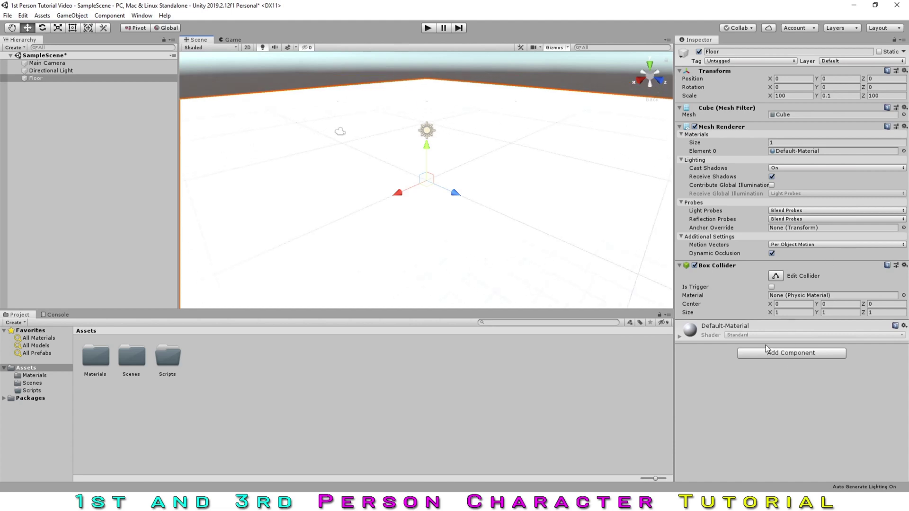
double_click(105, 360)
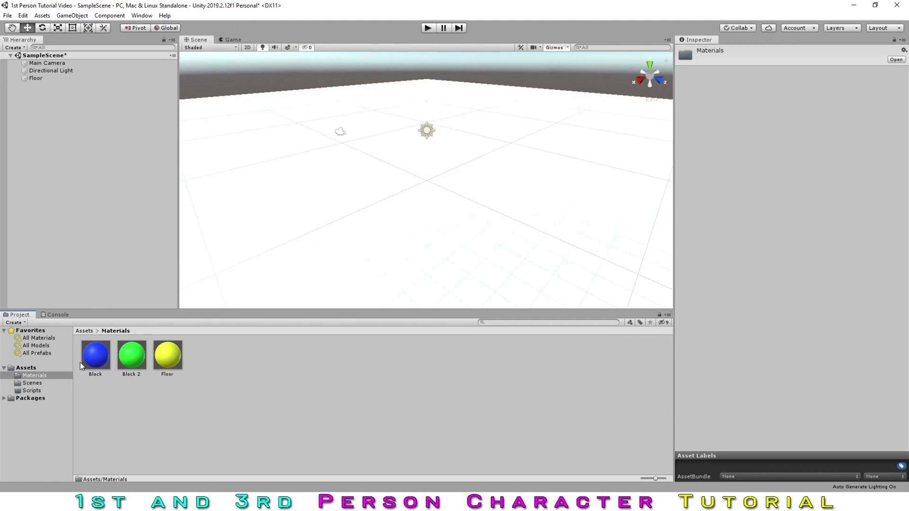
drag(163, 355, 290, 186)
scroll(311, 118, down, 3)
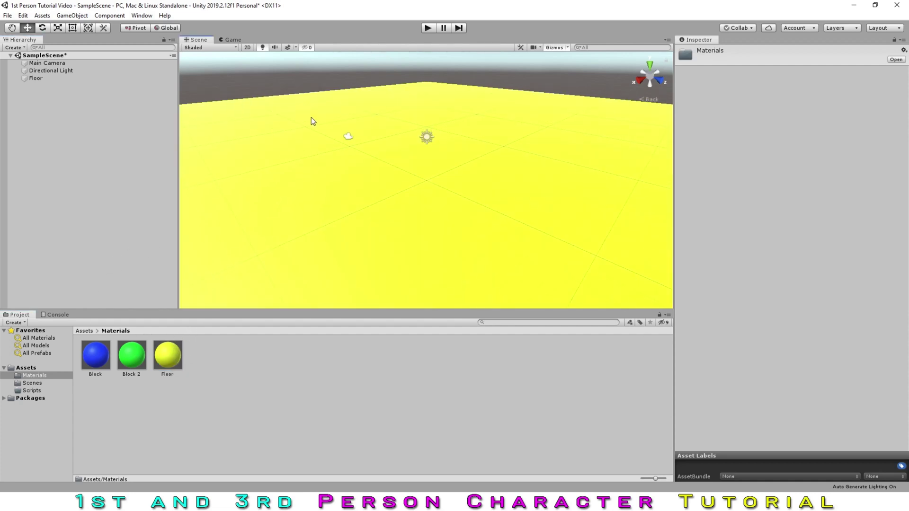
click(230, 40)
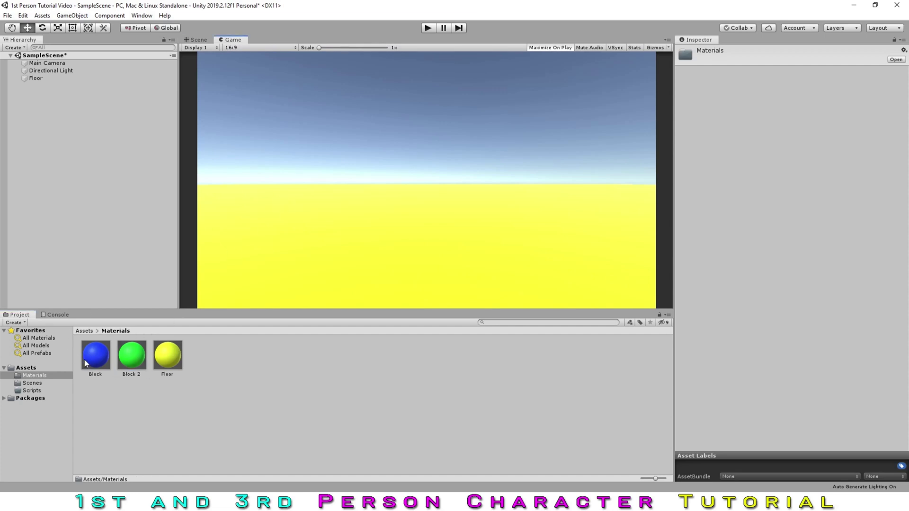
click(196, 41)
Add a second 3D cube to the scene and set its position to 0, 0, 0
middle_drag(343, 173, 343, 223)
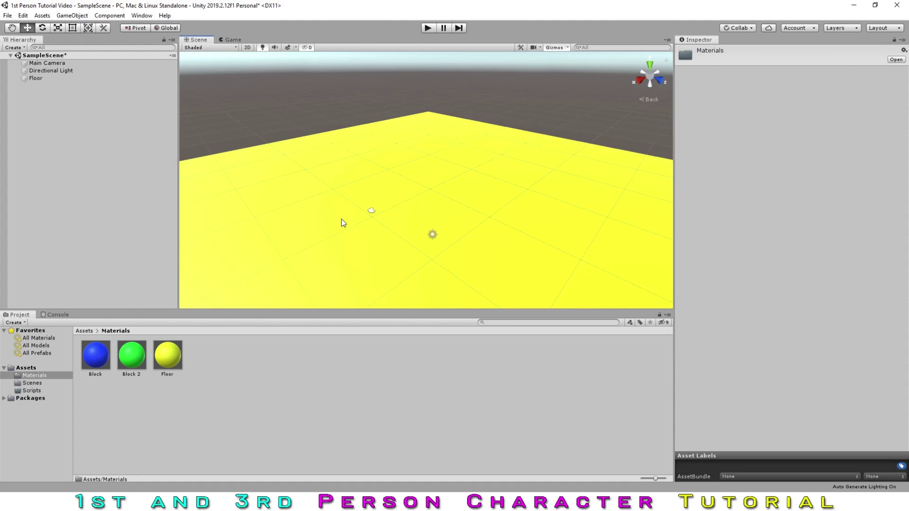
middle_drag(376, 199, 419, 156)
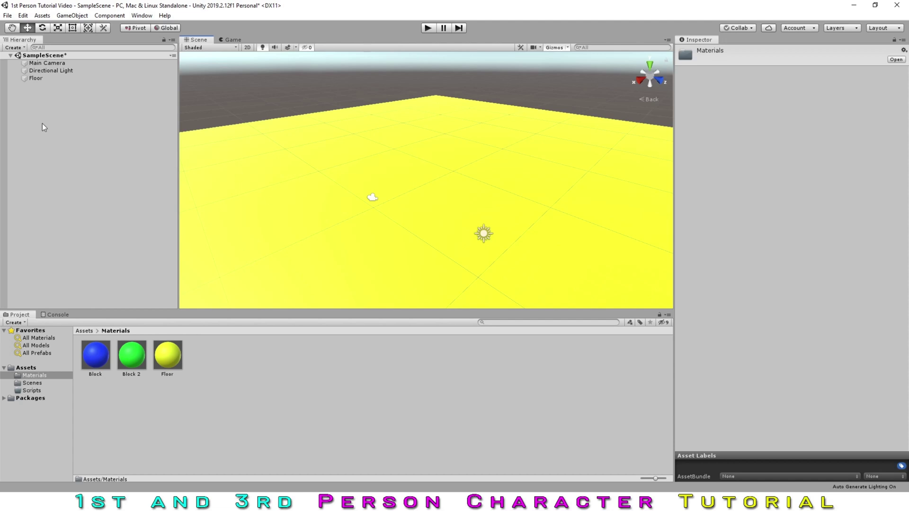
scroll(423, 169, down, 1)
scroll(423, 169, down, 1)
click(349, 244)
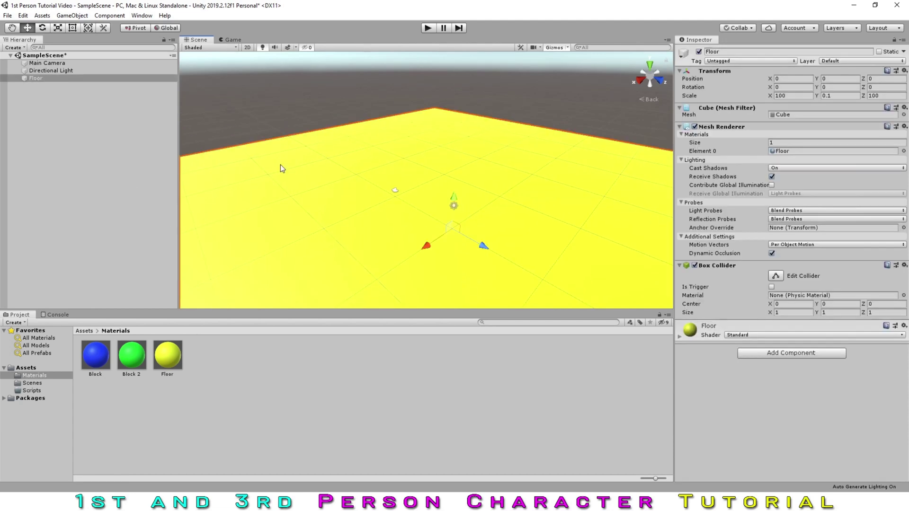
click(14, 47)
mouse_move(38, 83)
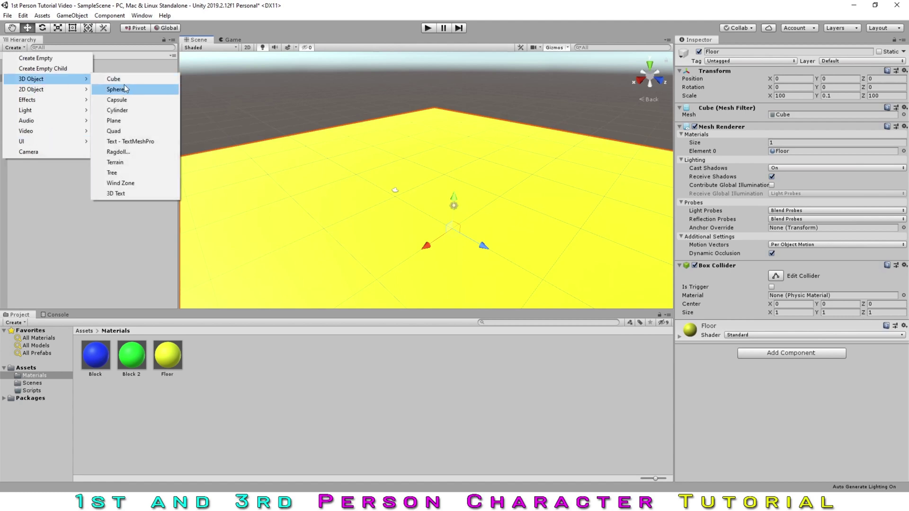
click(124, 78)
click(799, 79)
text(0)
key(Tab)
text(0)
key(Tab)
text(0)
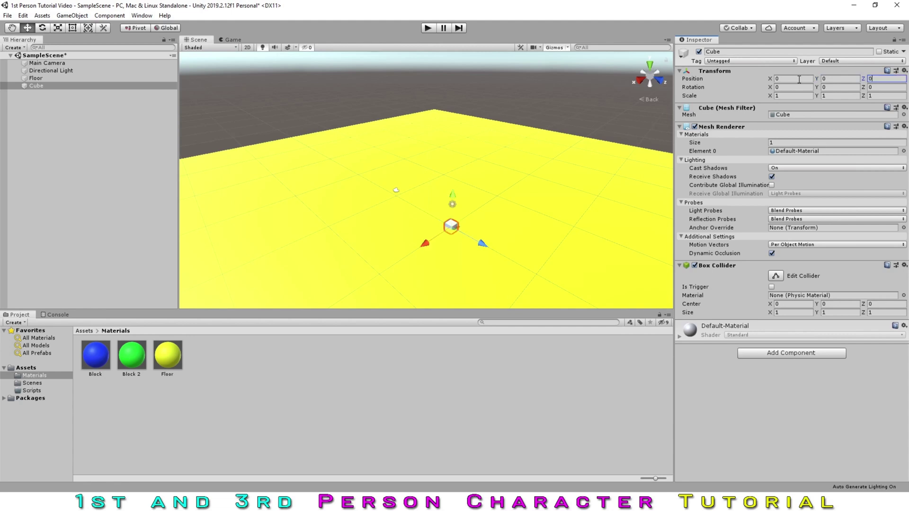
Name the new cube Block and apply the blue Block material to it
click(811, 53)
text(Block)
drag(95, 355, 452, 225)
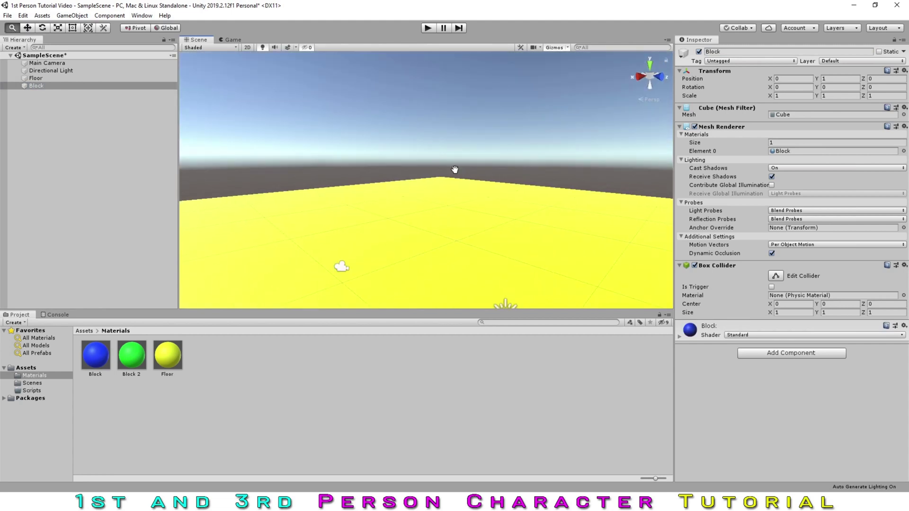
Lower the Block towards the floor and set its Y position to 0.5
key(f)
drag(452, 129, 450, 145)
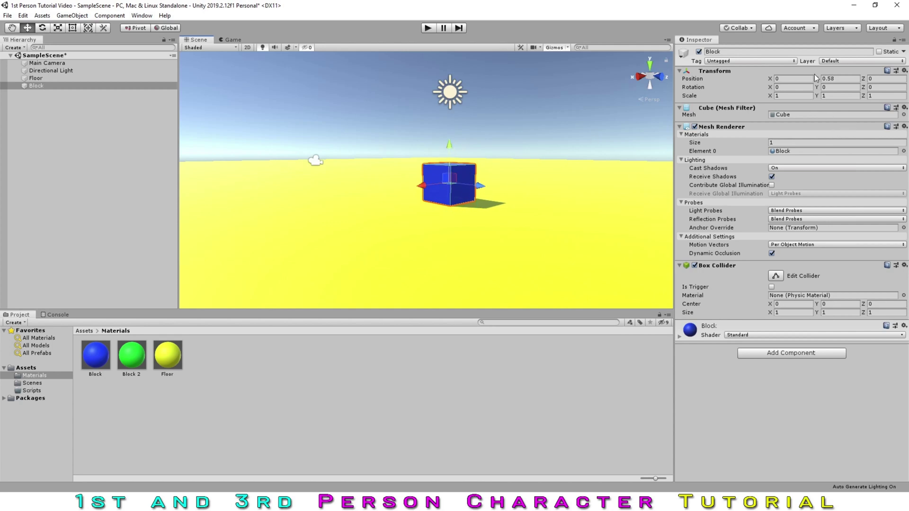
click(839, 79)
key(BackSpace)
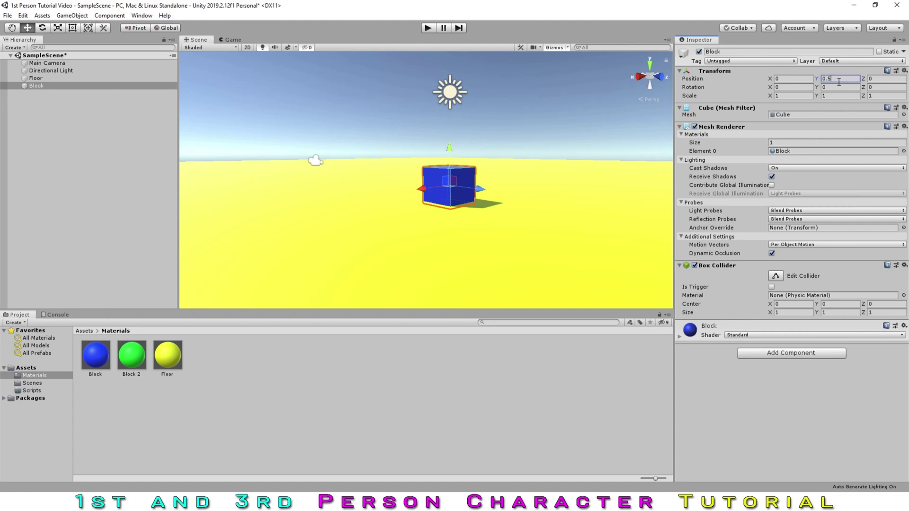
scroll(502, 172, down, 3)
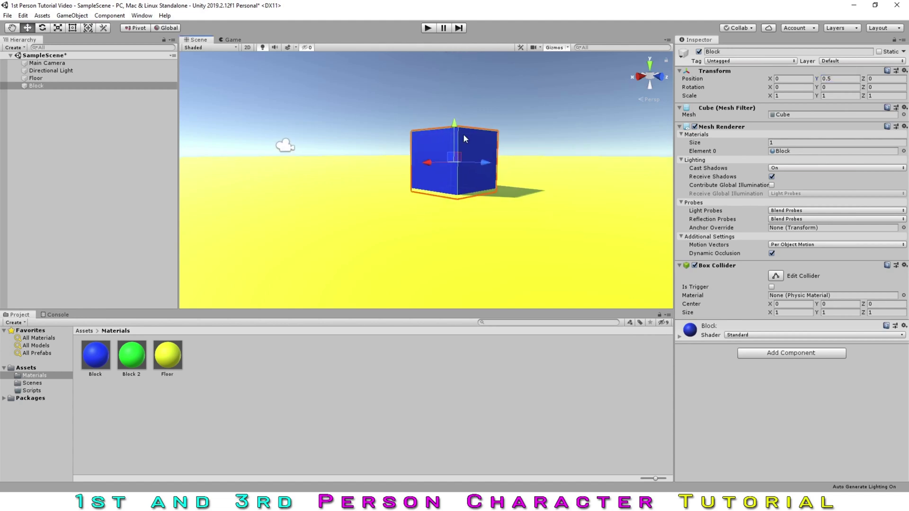
Move the Block across the floor to about X -19.7, Z 31.7
scroll(482, 151, down, 5)
middle_drag(490, 154, 476, 265)
scroll(395, 114, down, 5)
right_drag(466, 125, 461, 182)
middle_drag(452, 163, 470, 191)
right_drag(471, 191, 465, 217)
drag(459, 127, 608, 152)
scroll(606, 150, down, 2)
Make nine duplicates of the blue block and spread them across the floor
key(ctrl+d)
drag(545, 165, 453, 135)
key(ctrl+d)
key(ctrl+d)
key(ctrl+d)
key(ctrl+d)
key(ctrl+d)
key(ctrl+d)
key(ctrl+d)
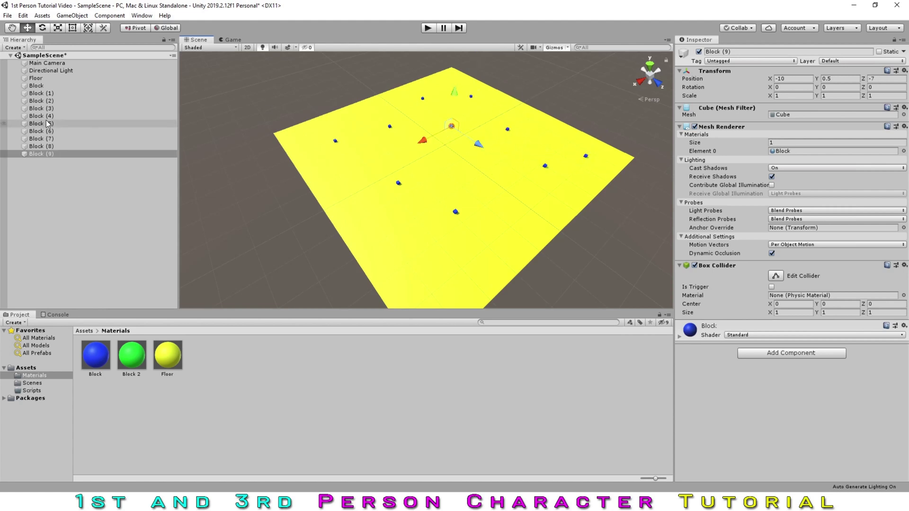
Duplicate the original Block and move the copy to about X 0.2, Z 26.4
click(51, 88)
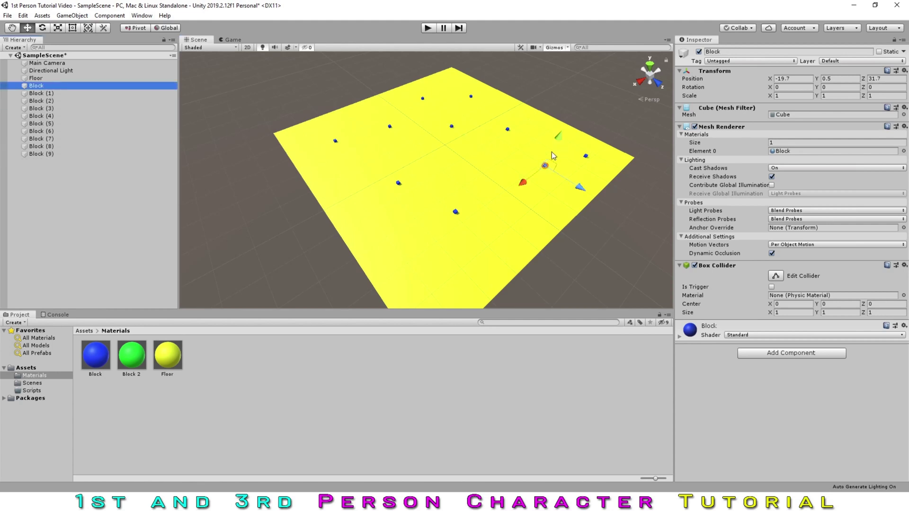
key(ctrl+d)
drag(548, 174, 498, 187)
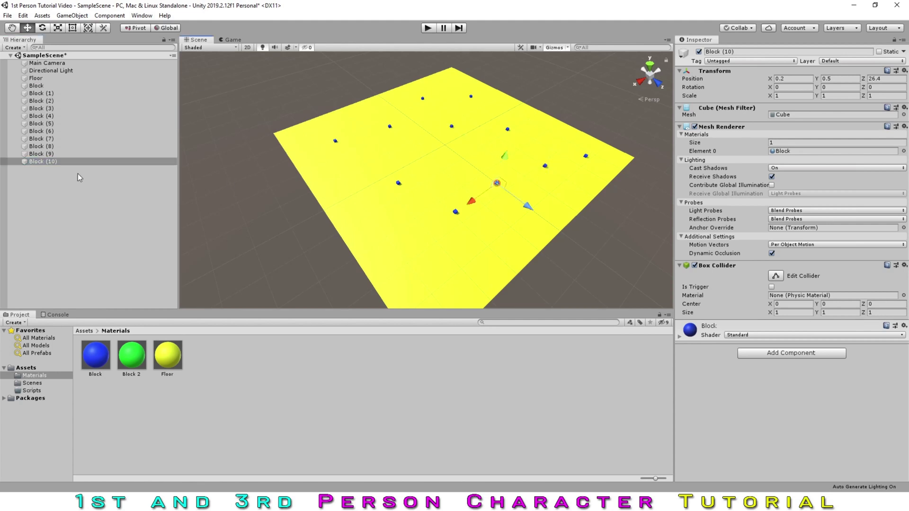
Rename the latest block copy as Block 2 and apply the green Block 2 material to it
double_click(39, 161)
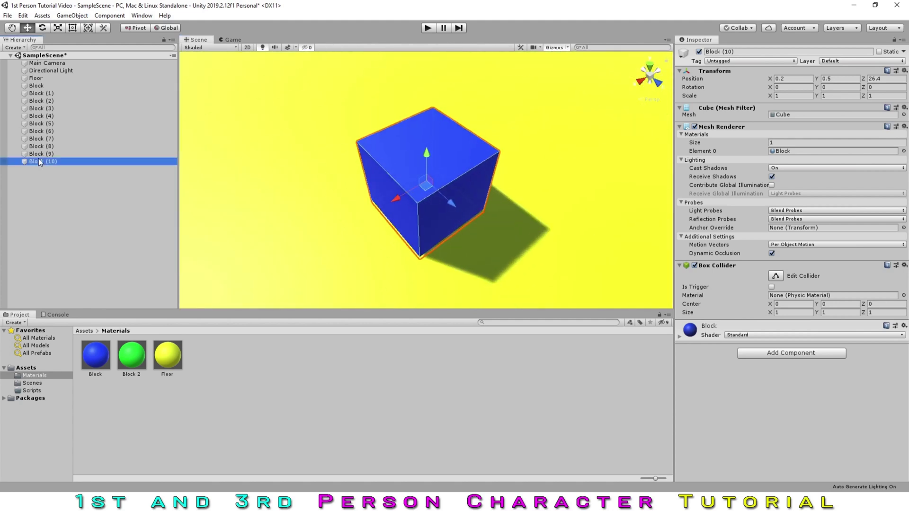
click(40, 162)
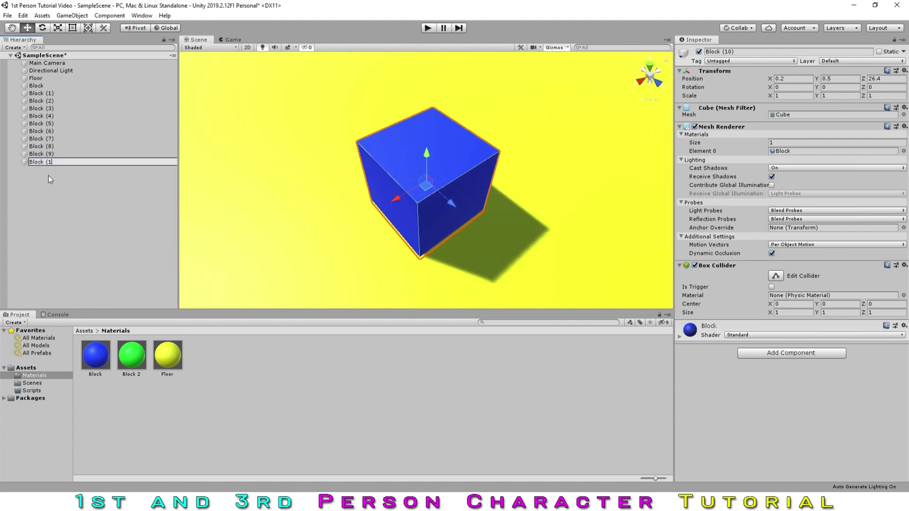
key(Return)
drag(141, 340, 410, 172)
scroll(410, 156, down, 8)
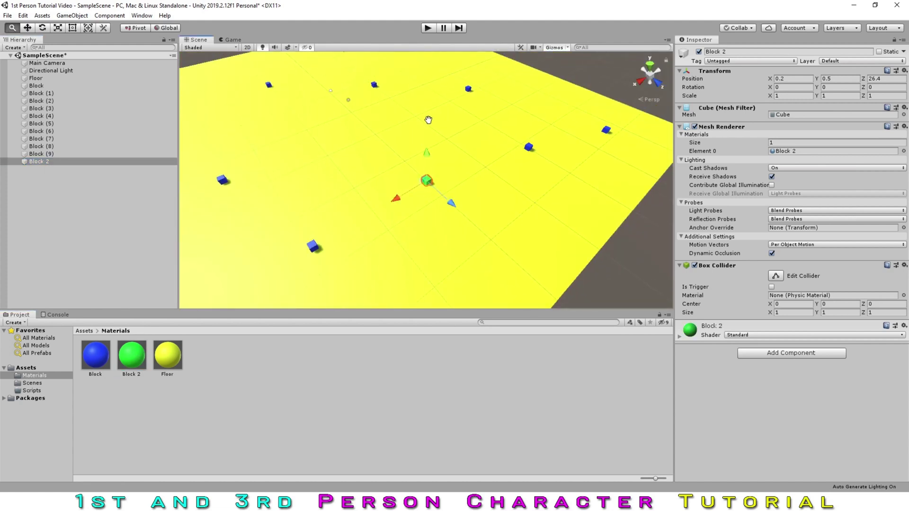
Set the green block's Y rotation to 45
click(845, 87)
text(45)
middle_drag(367, 78, 393, 100)
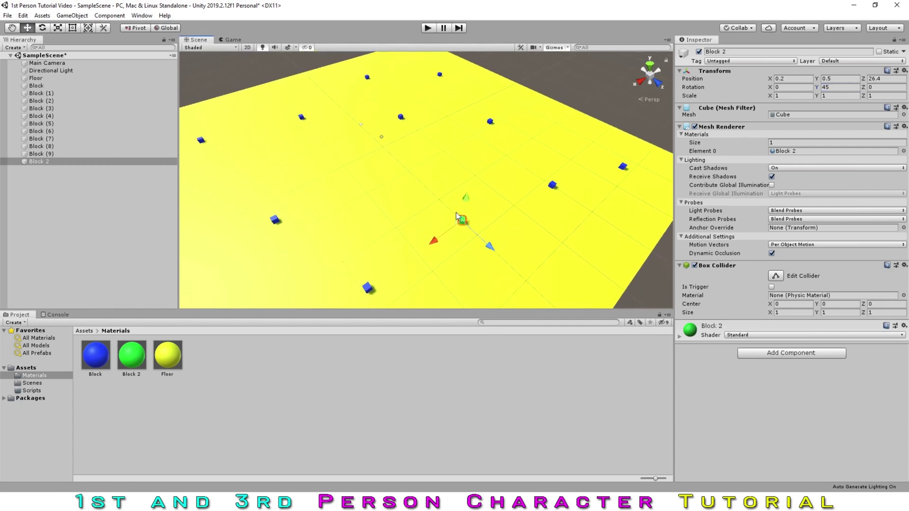
Make seven duplicates of the green Block 2 and scatter them among the blue blocks on the floor
key(ctrl+d)
drag(463, 229, 314, 153)
key(ctrl+d)
key(ctrl+d)
middle_drag(318, 149, 408, 164)
key(ctrl+d)
drag(401, 168, 558, 169)
key(ctrl+d)
scroll(365, 197, down, 3)
key(ctrl+d)
middle_drag(459, 153, 448, 177)
Switch to the 1st Person Tutorial project, examine its scene layout and object hierarchy, and return to the 1st Person Tutorial Video project
click(314, 502)
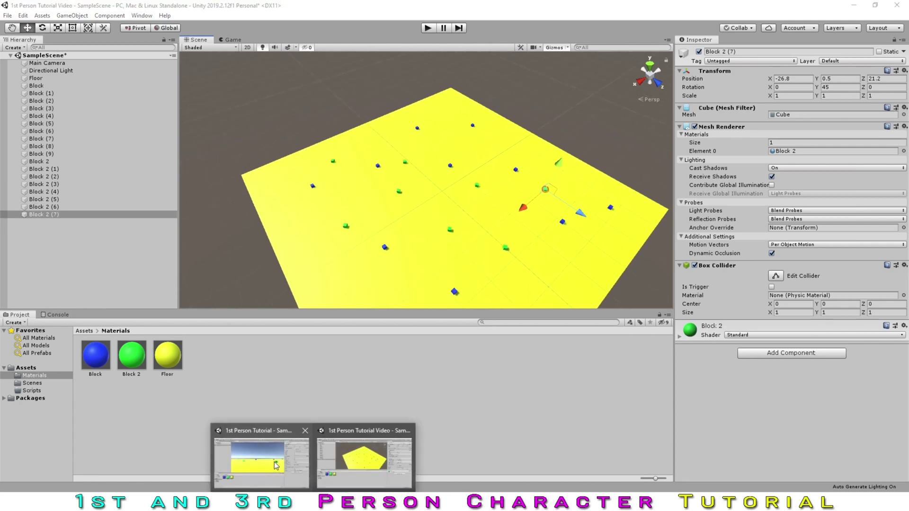
click(263, 458)
click(183, 39)
scroll(383, 142, down, 5)
alt+drag(416, 164, 458, 152)
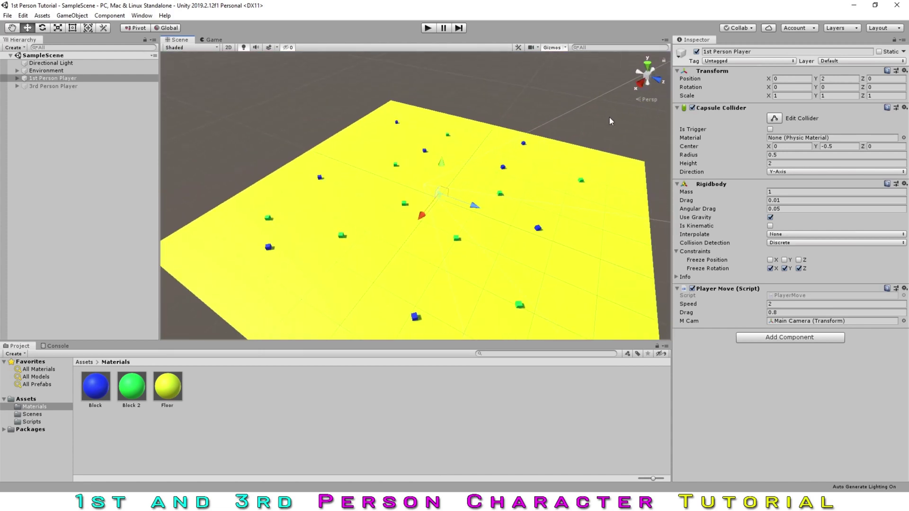
scroll(593, 154, down, 3)
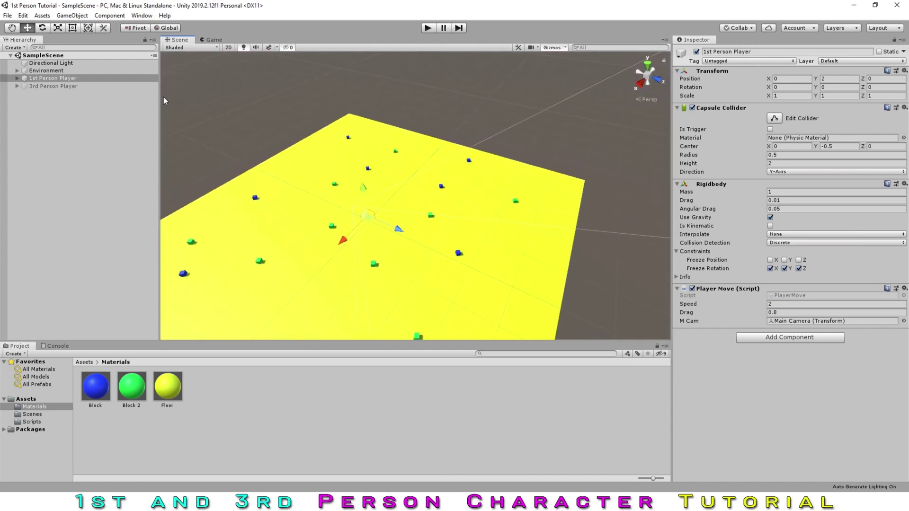
click(17, 78)
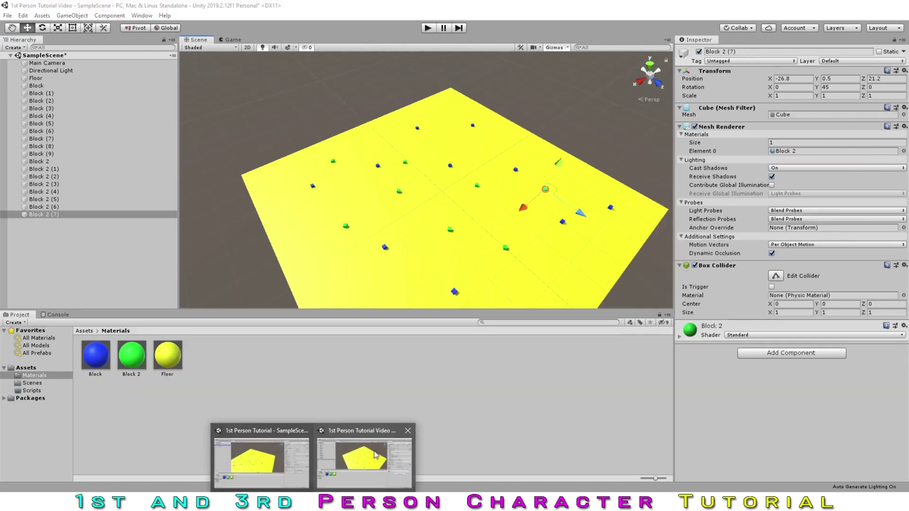
click(374, 455)
Create an empty game object in SampleScene and name it Environment
right_click(61, 237)
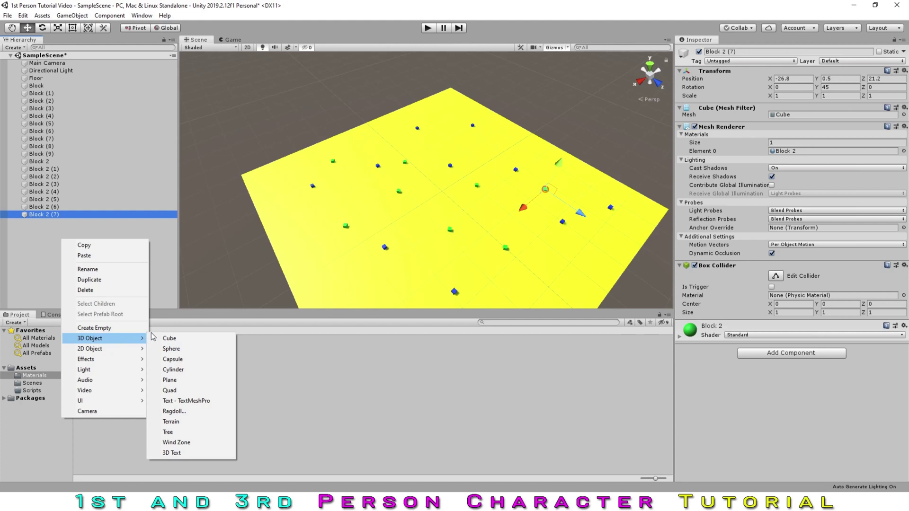
click(118, 327)
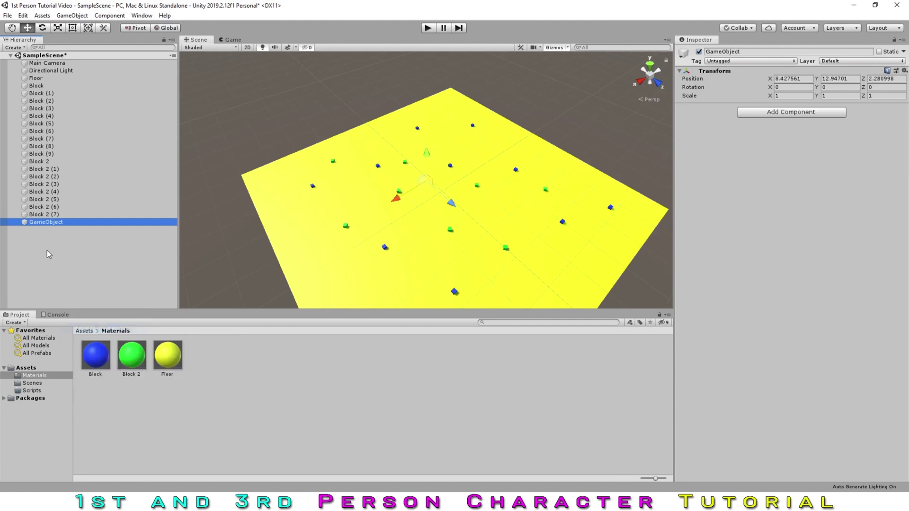
click(49, 223)
text(Environment)
key(Return)
Set the Environment object's position to 0, 0, 0
click(804, 77)
text(0)
key(Tab)
text(0)
key(Tab)
text(0)
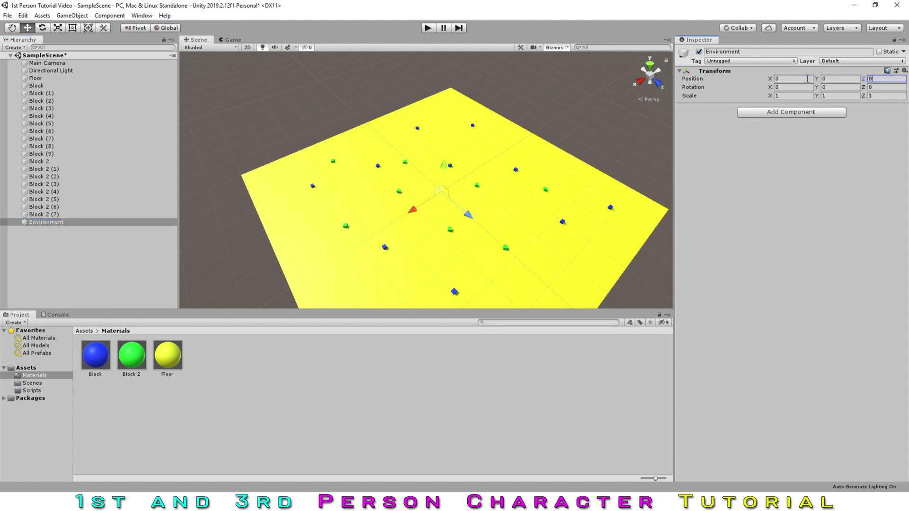
Parent the floor and all the blocks to Environment, collapse the group and clear the selection
click(62, 215)
shift+click(38, 86)
shift+click(36, 78)
drag(42, 209, 55, 222)
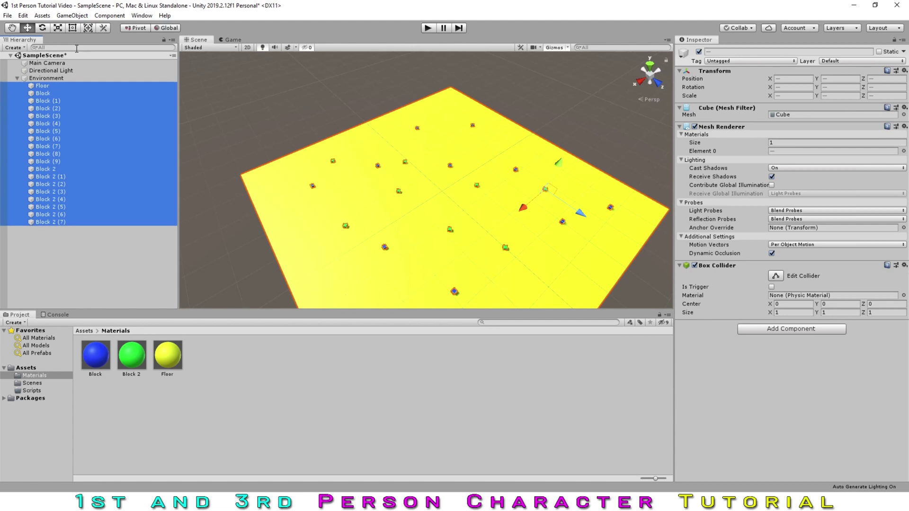
click(17, 78)
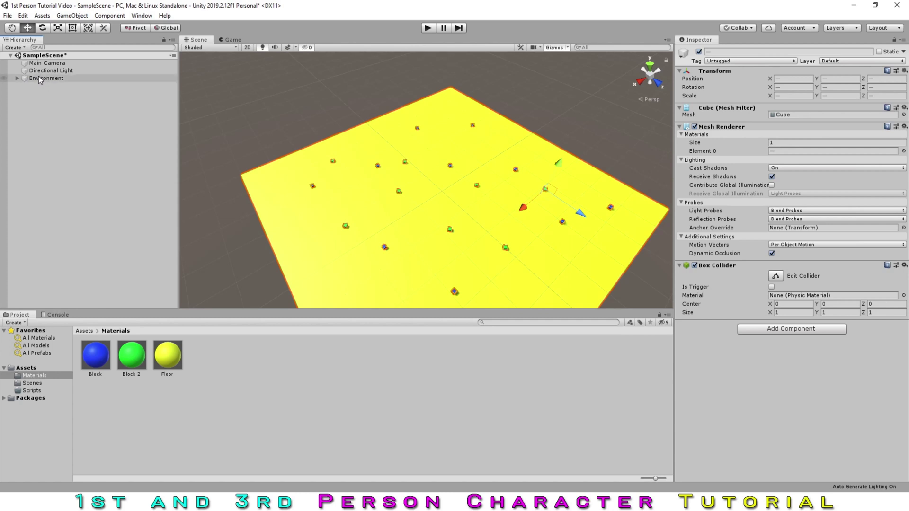
click(61, 97)
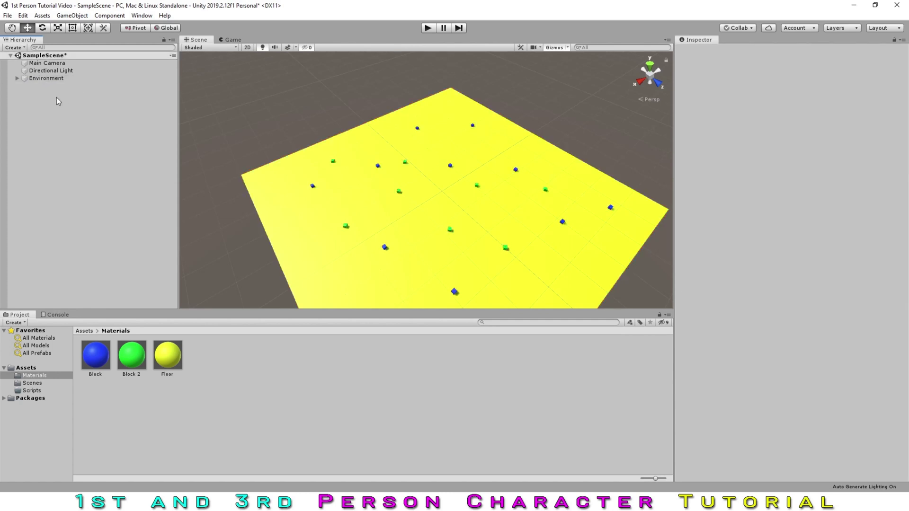
Create an empty game object at the root of SampleScene and reset its transform to position 0, 0, 0
right_click(55, 97)
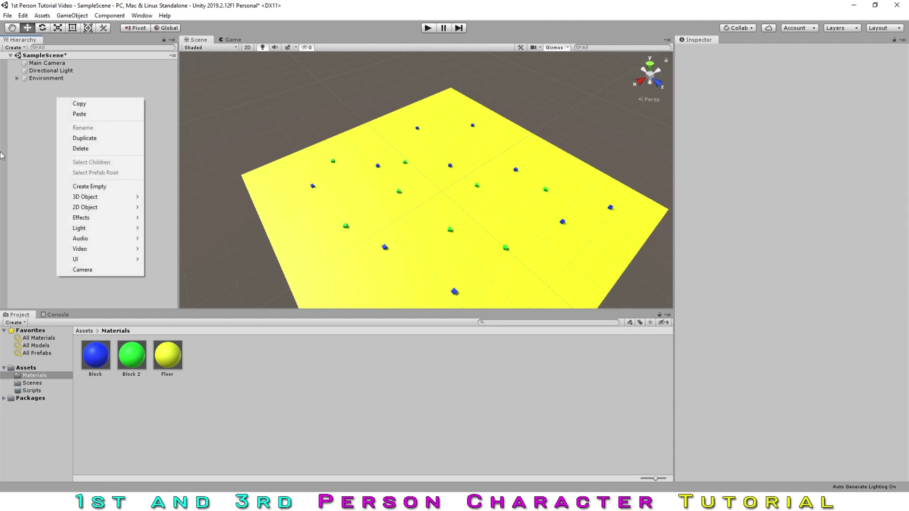
click(103, 186)
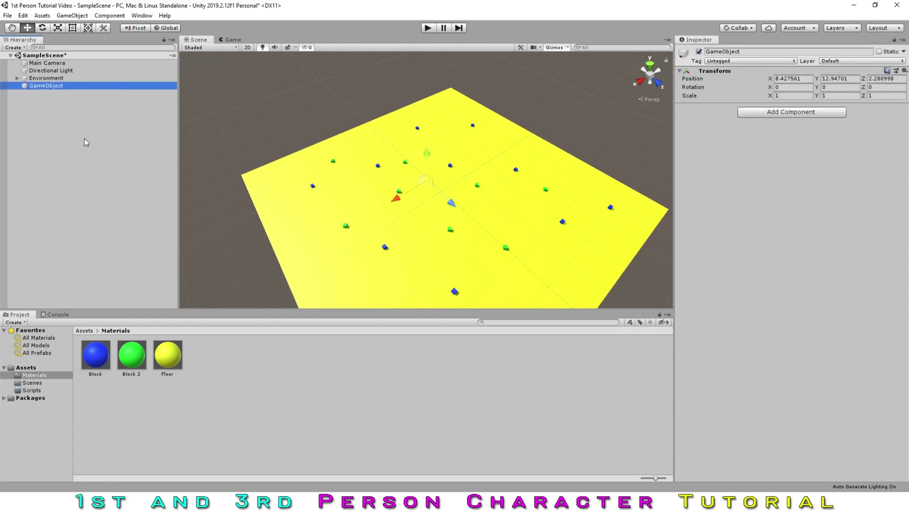
click(905, 70)
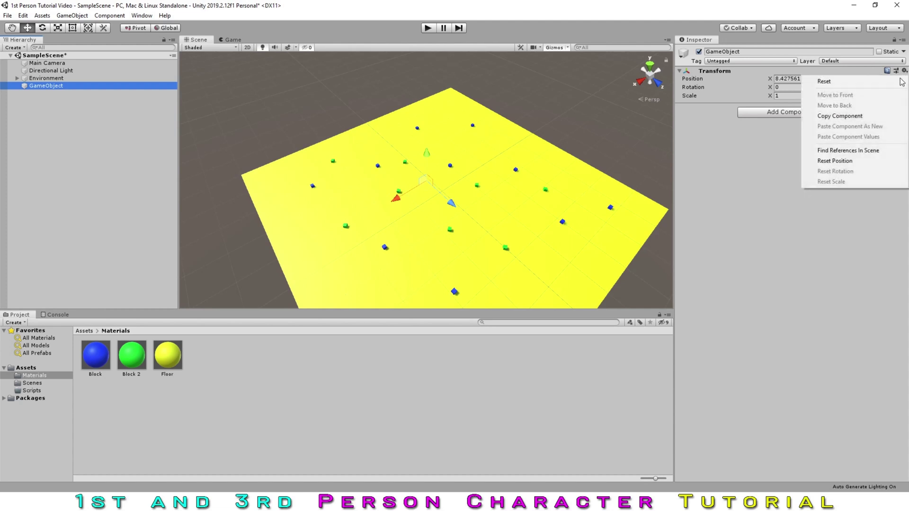
click(883, 85)
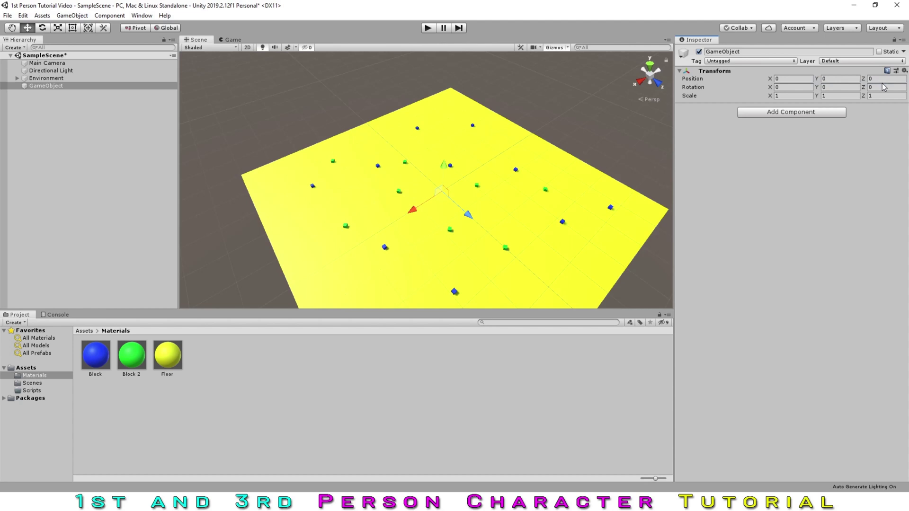
Rename the new empty game object as 1st Person Player
scroll(529, 182, up, 5)
right_drag(511, 198, 477, 171)
scroll(477, 171, up, 3)
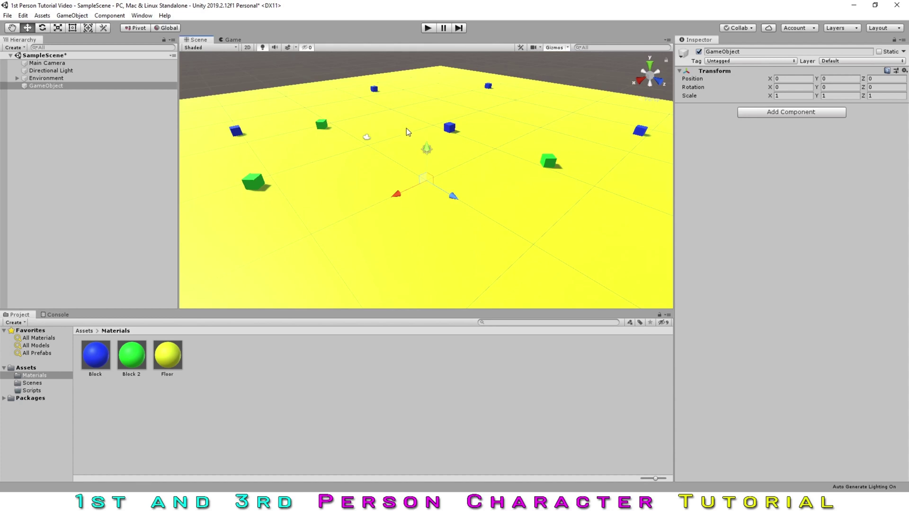
scroll(408, 129, up, 2)
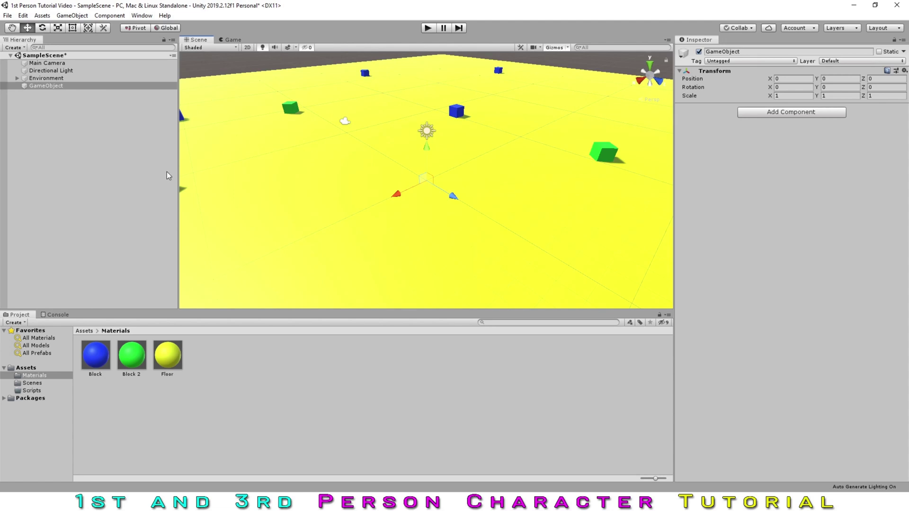
click(33, 87)
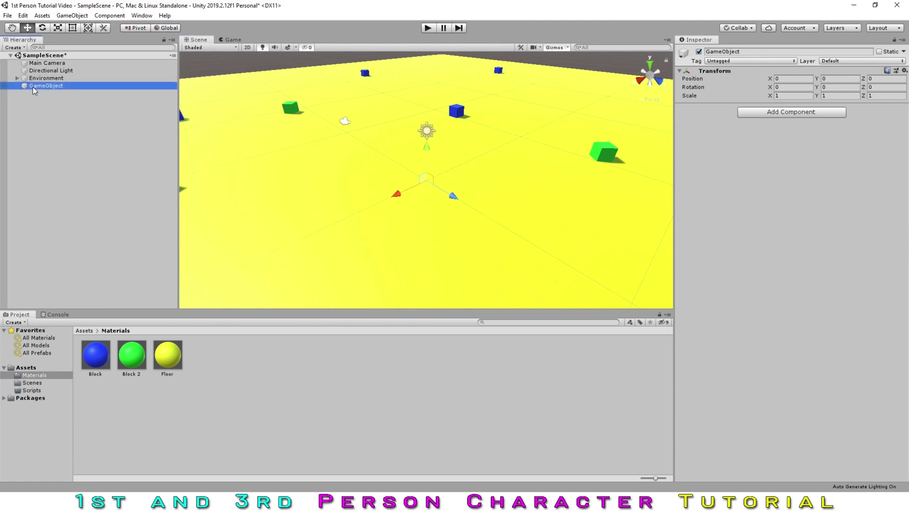
key(F2)
text(Play)
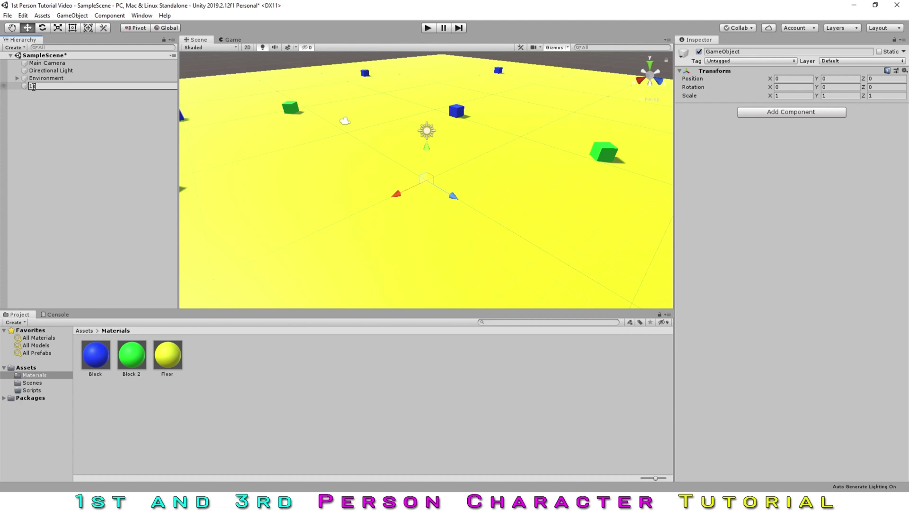
text(rso)
text(n Pay)
text(ayer)
key(Return)
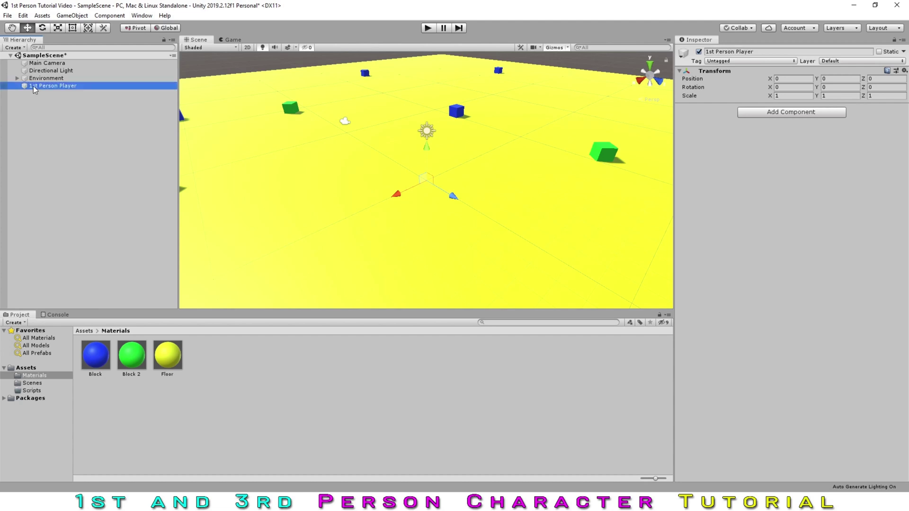